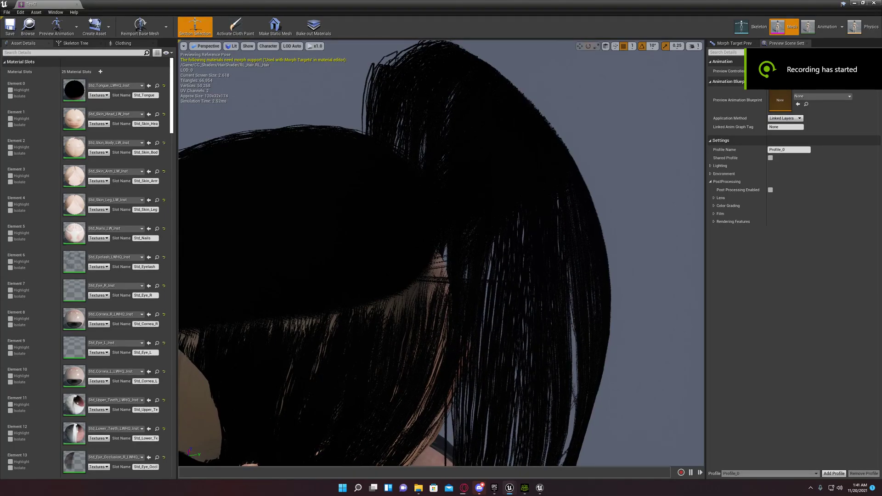
Step: Examine the hair on the character mesh from several angles and open its physics asset
right_drag(441, 253, 377, 220)
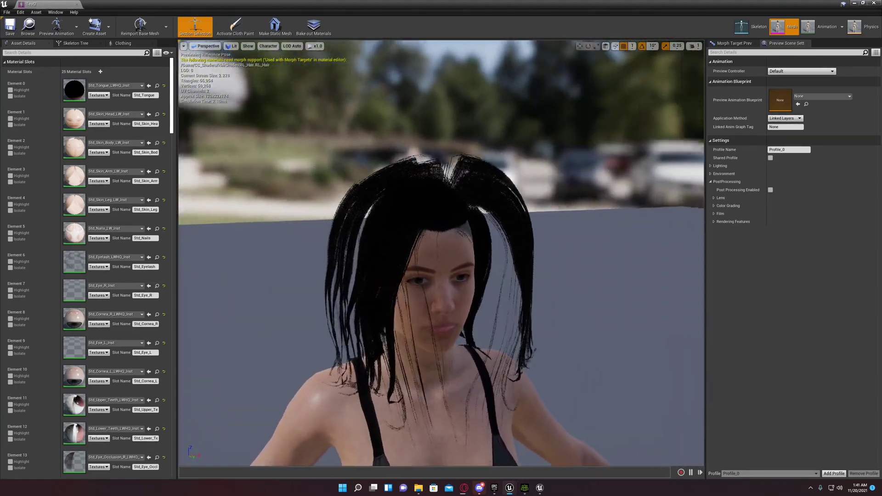
right_drag(441, 252, 551, 252)
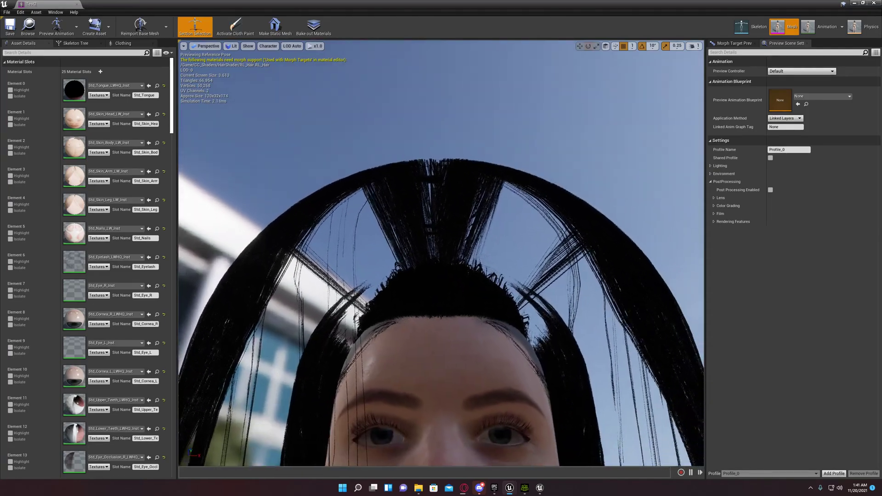
click(859, 27)
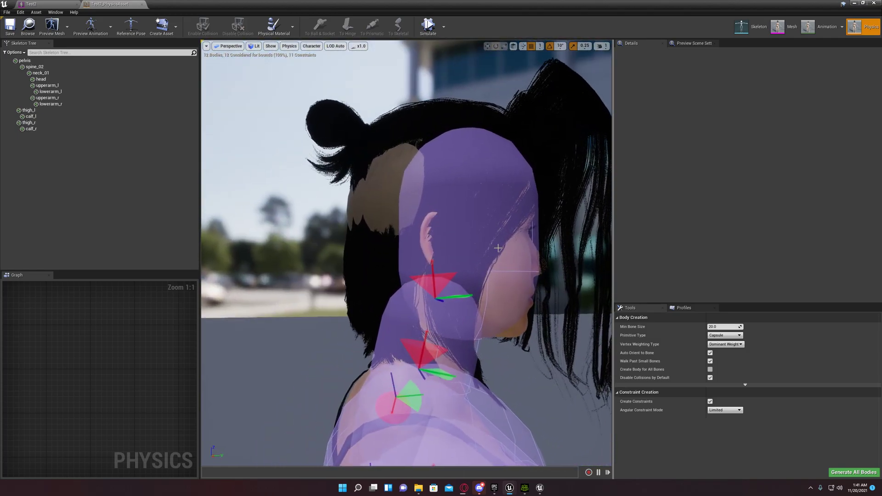
Step: Move the head bone's collision capsule backward, away from the face, so that it fills the skull under the hair
click(491, 252)
key(w)
drag(448, 235, 407, 234)
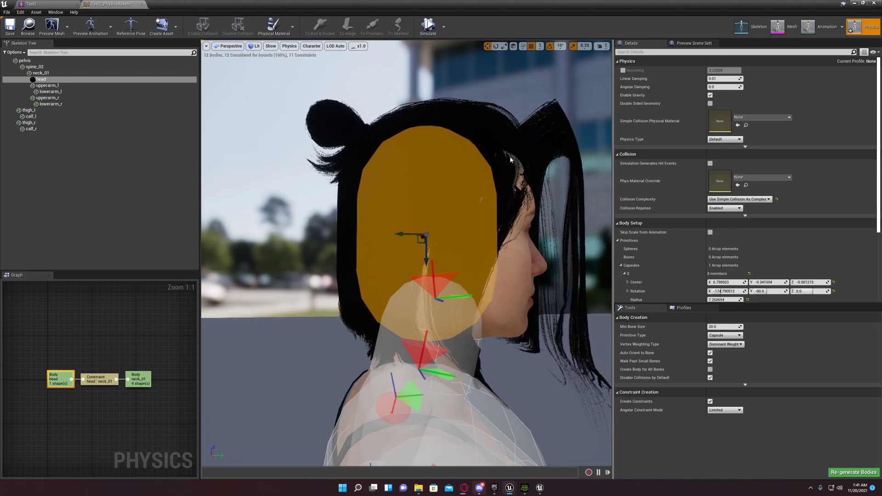
right_drag(377, 238, 386, 237)
drag(363, 235, 387, 238)
right_drag(388, 238, 322, 229)
key(w)
key(s)
scroll(388, 238, up, 5)
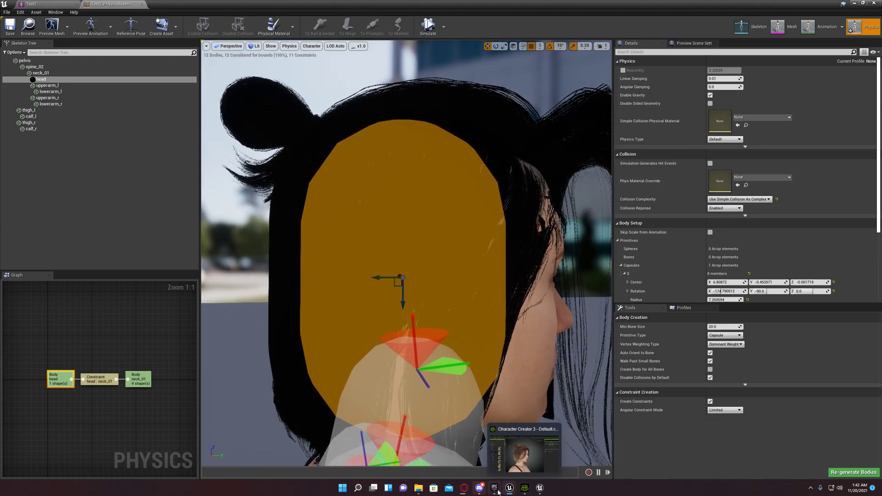
Step: Switch to Character Creator 3 and examine the avatar's hair, its Half up straight template and its hair pieces in the scene
click(524, 488)
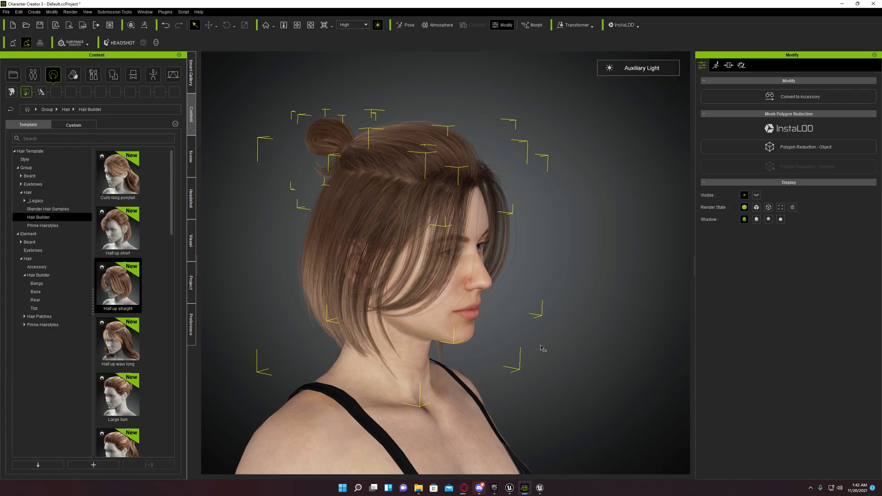
scroll(542, 348, down, 5)
middle_drag(548, 370, 550, 330)
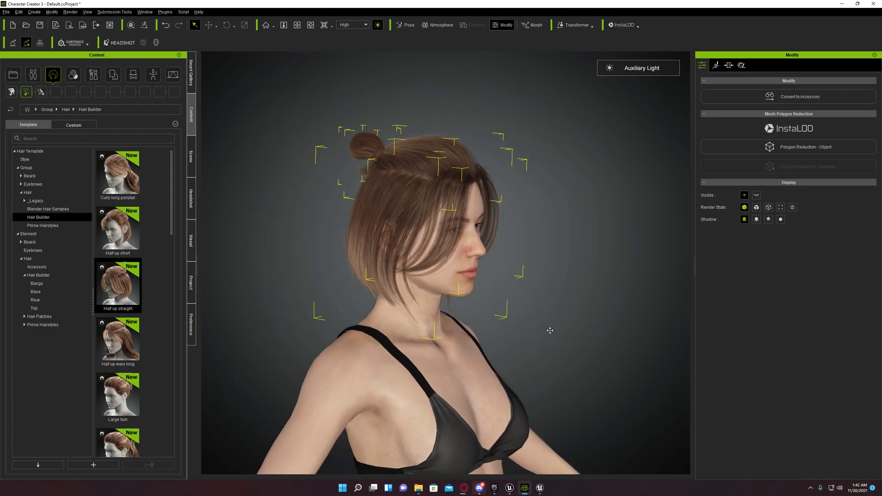
right_drag(550, 331, 464, 324)
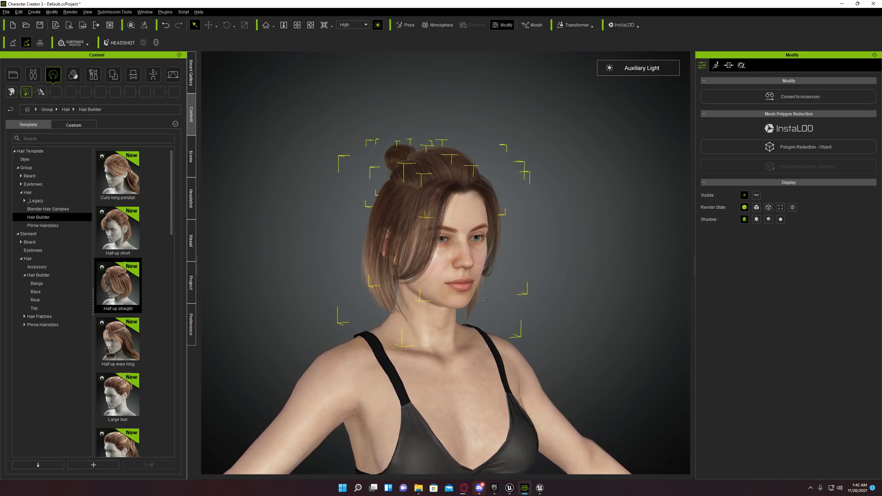
click(194, 160)
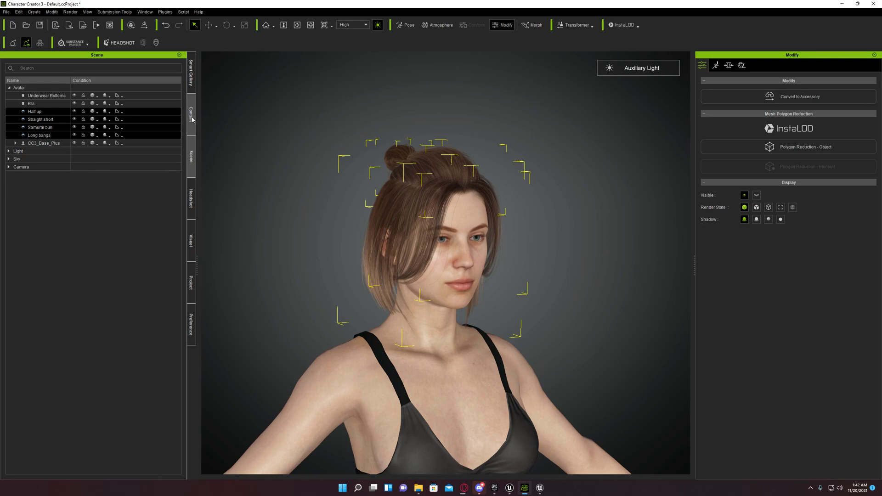
click(191, 115)
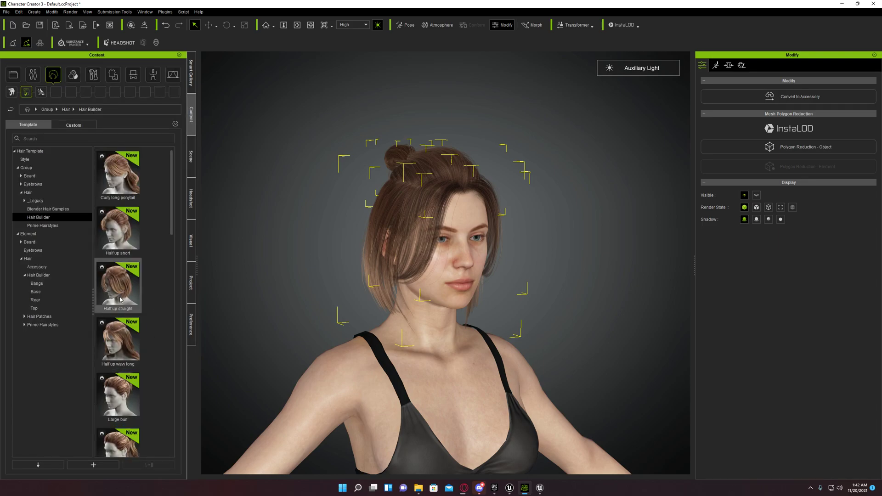
mouse_move(120, 297)
drag(120, 296, 400, 315)
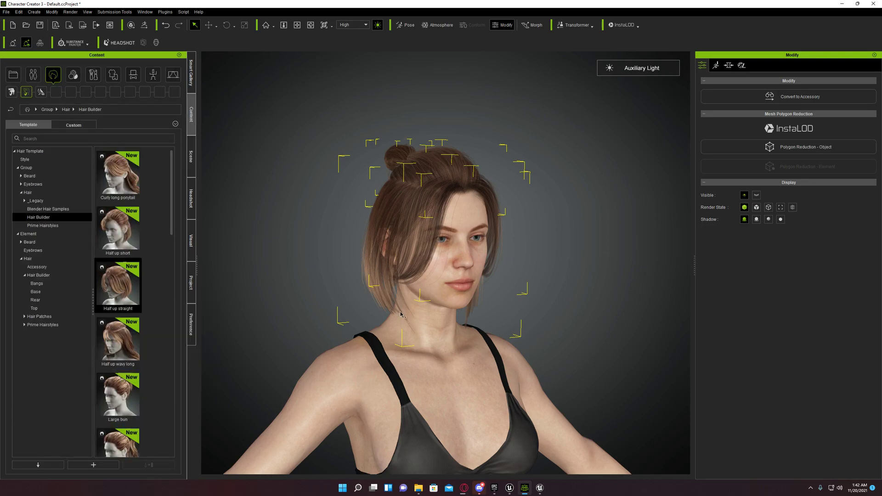
mouse_move(348, 322)
right_down()
mouse_move(421, 325)
mouse_move(347, 323)
right_up()
click(192, 81)
click(195, 165)
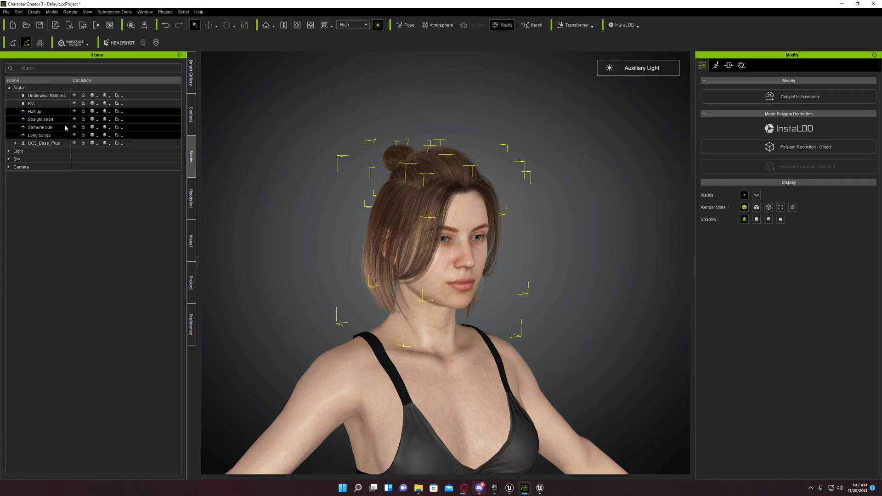
right_drag(354, 294, 438, 226)
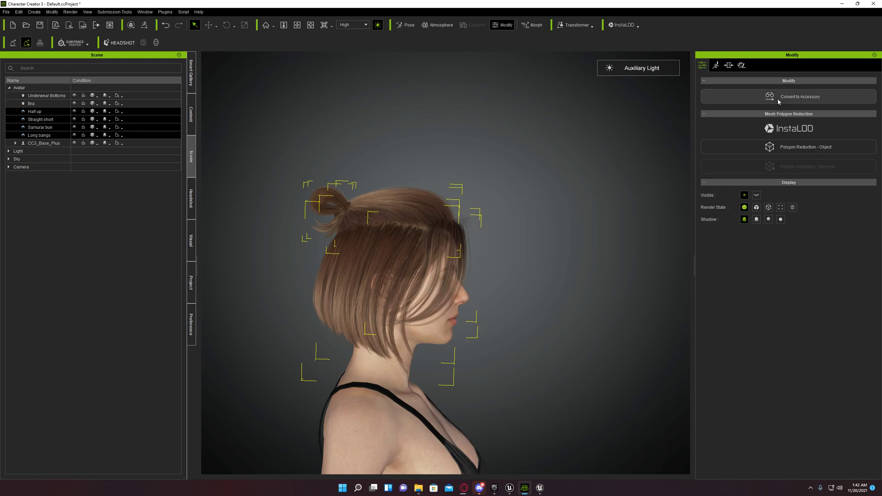
Step: Convert the Half up, Straight short, Samurai bun and Long bangs hair pieces to accessories with geometry reset to the default shape
click(32, 135)
shift+click(37, 113)
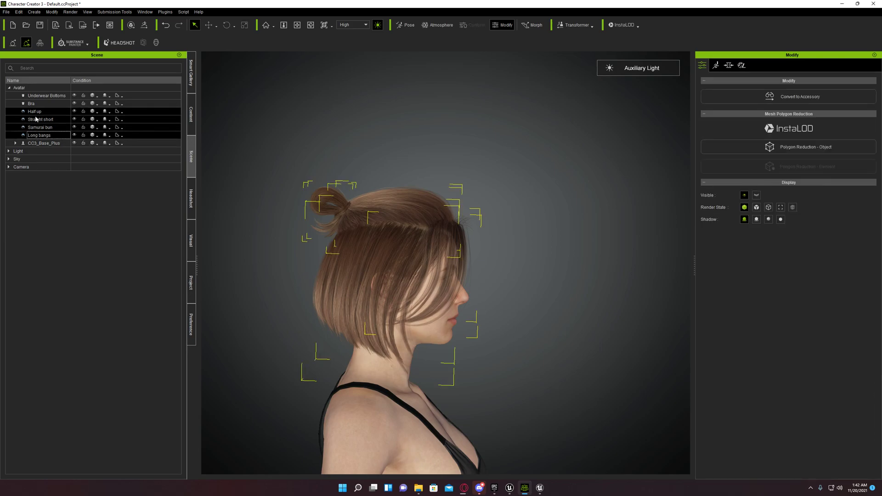
click(35, 135)
ctrl+click(37, 112)
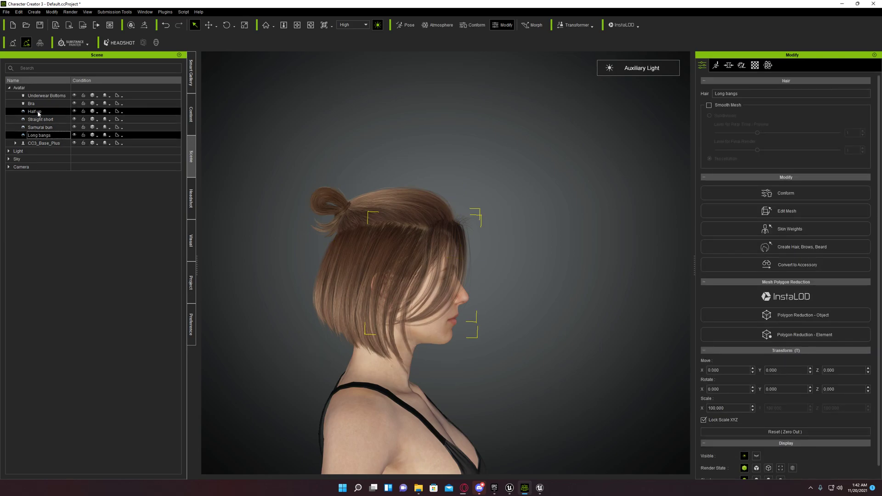
shift+click(37, 112)
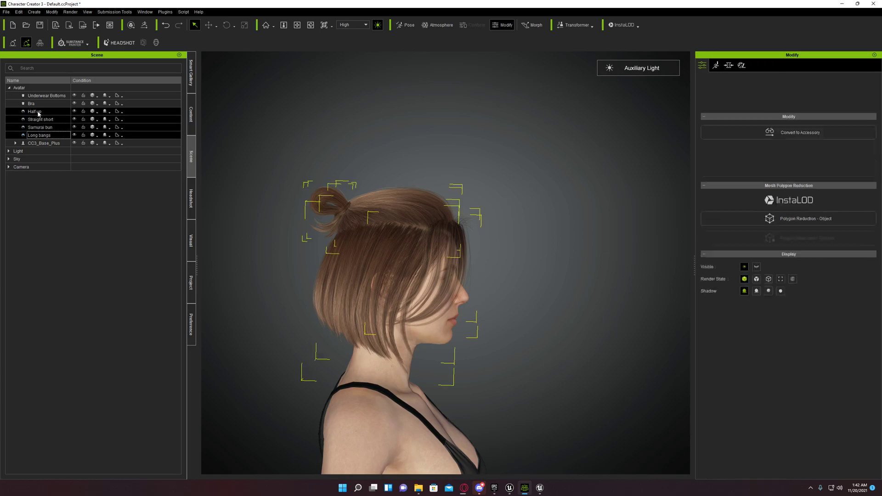
click(728, 66)
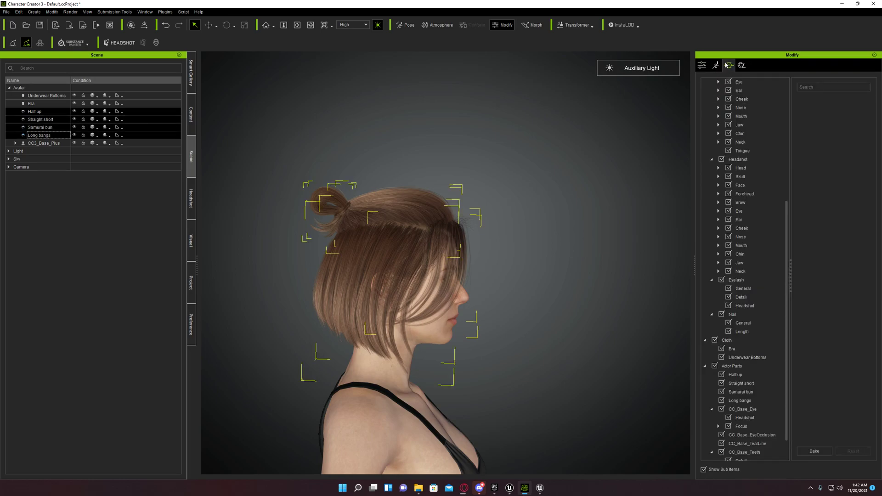
click(702, 65)
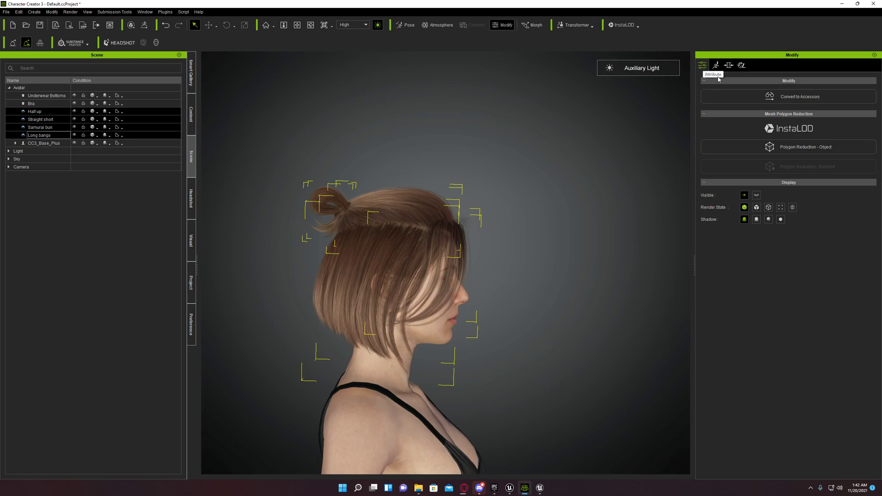
click(741, 99)
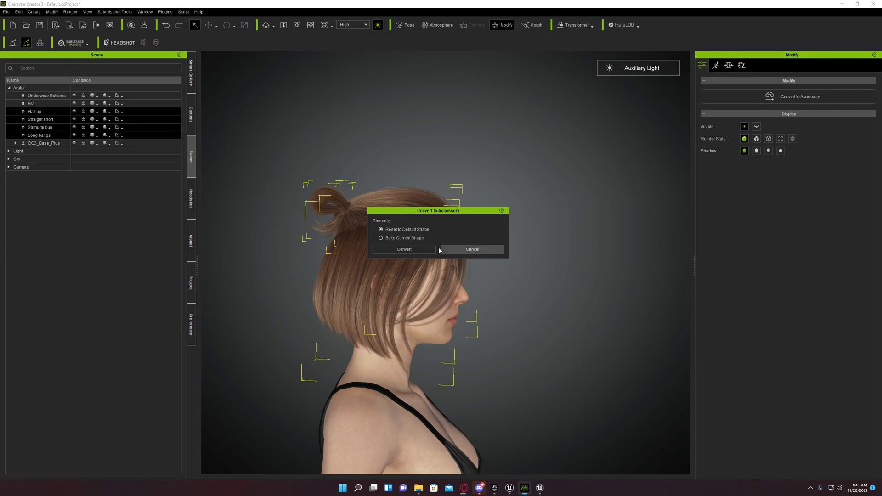
click(407, 237)
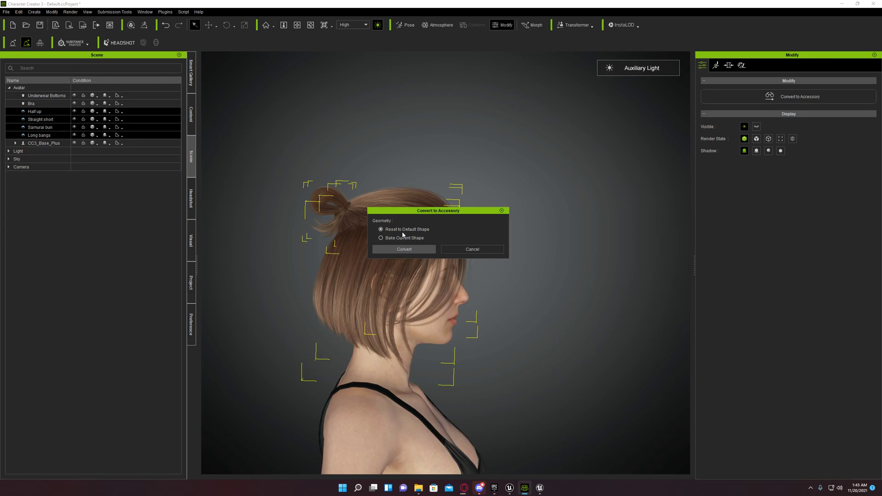
click(403, 249)
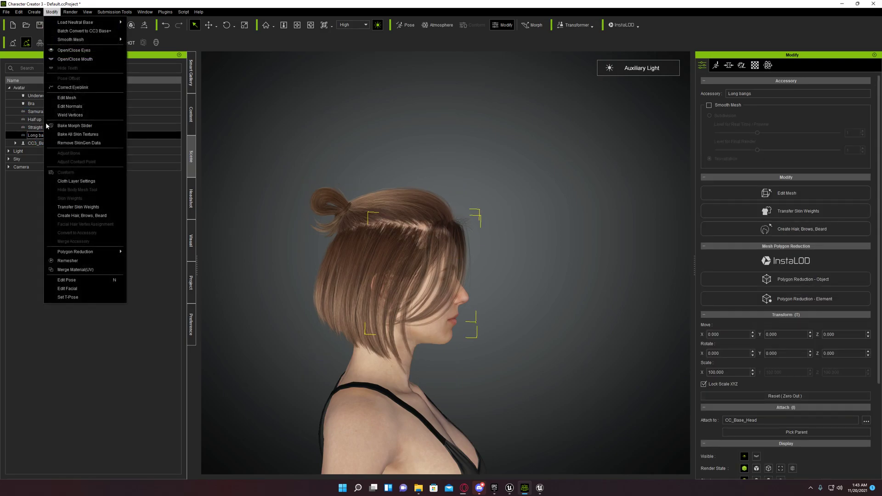
Step: Merge the Samurai bun, Half up, Straight short and Long bangs accessories into a single accessory
click(23, 218)
click(40, 135)
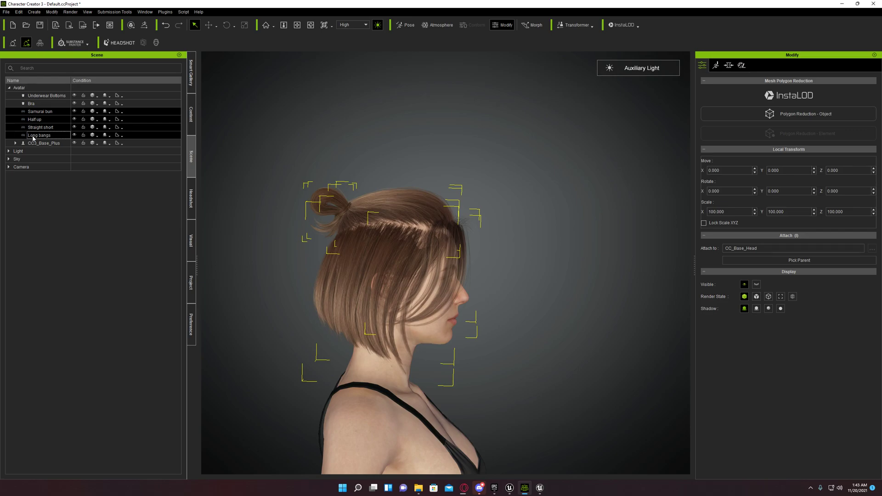
click(53, 12)
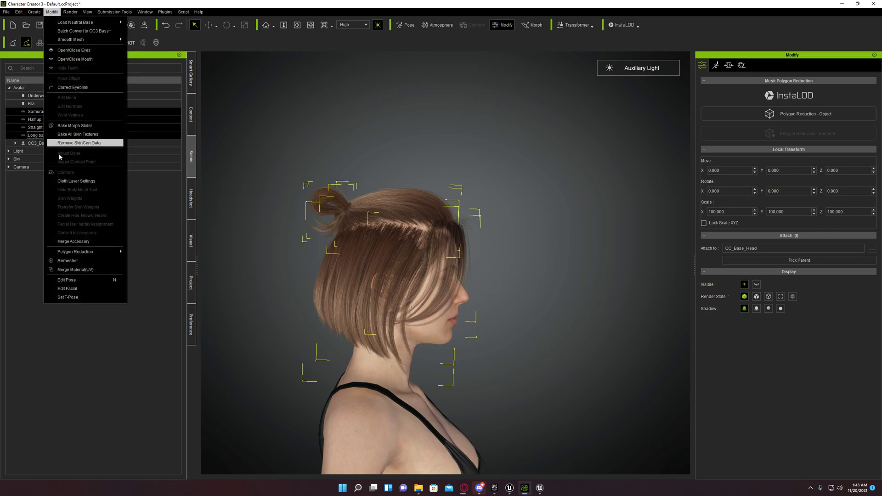
click(72, 242)
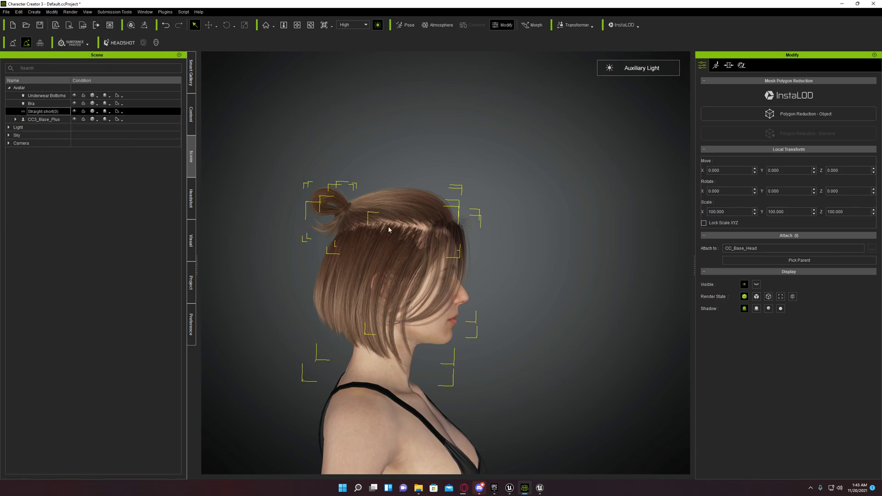
Step: Examine the merged hair on the whole avatar and locate its pivot with the Move tool
right_drag(530, 321, 464, 321)
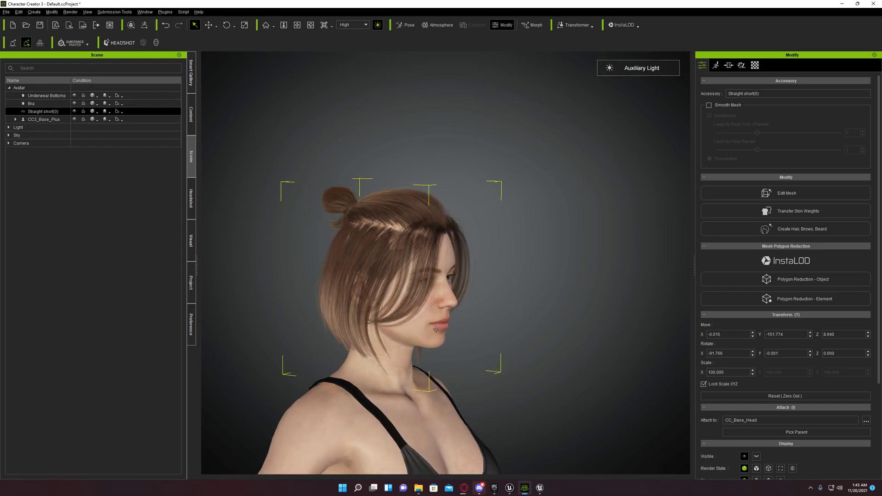
right_drag(432, 379, 350, 361)
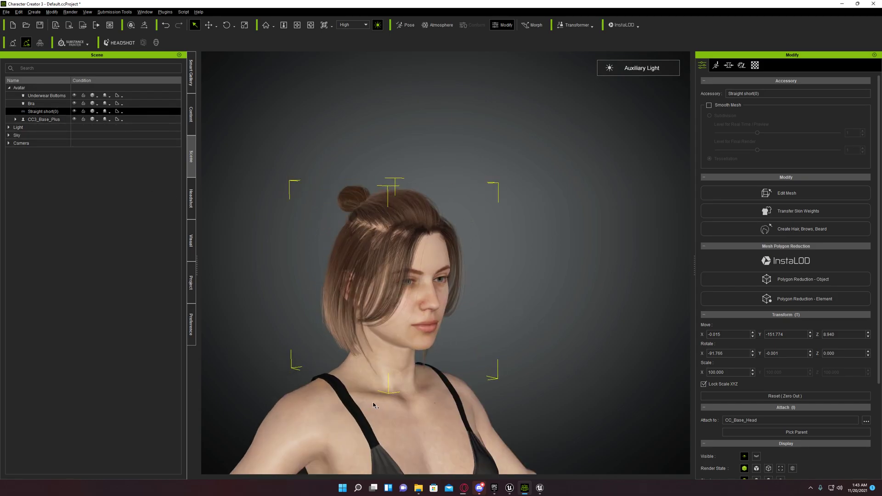
middle_drag(374, 404, 372, 185)
scroll(384, 243, down, 2)
scroll(384, 245, down, 6)
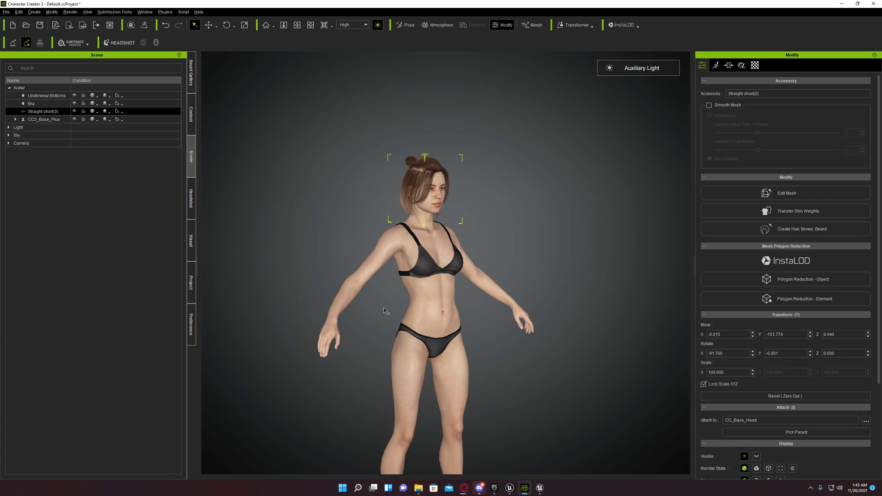
middle_drag(391, 346, 387, 307)
middle_drag(399, 362, 393, 316)
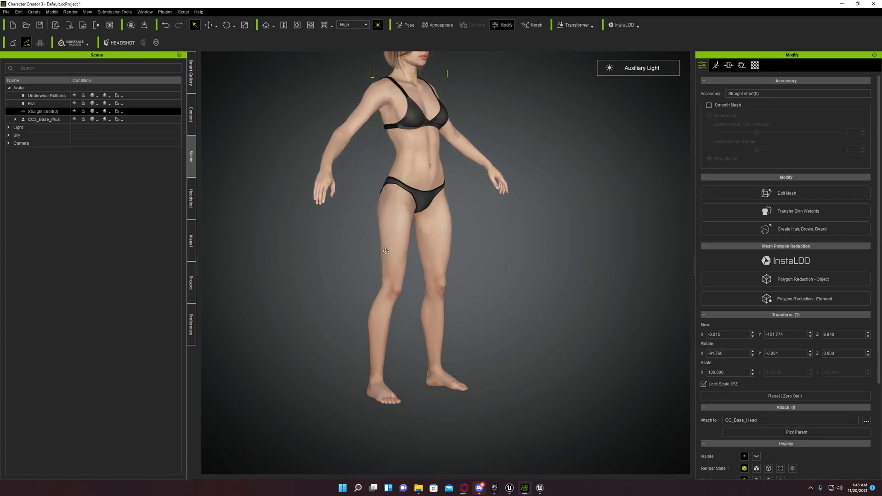
key(w)
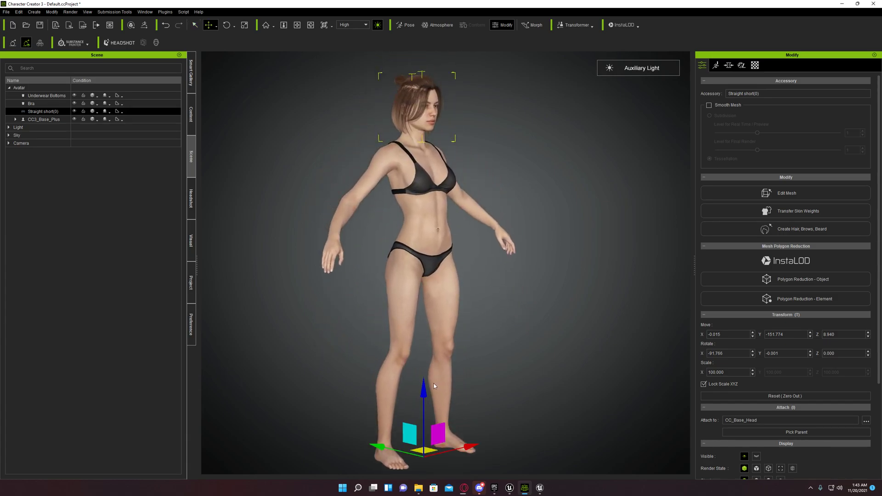
middle_drag(393, 197, 406, 370)
Step: Set the merged hair accessory's locked scale to 101 and check the scalp coverage up close
scroll(411, 329, up, 5)
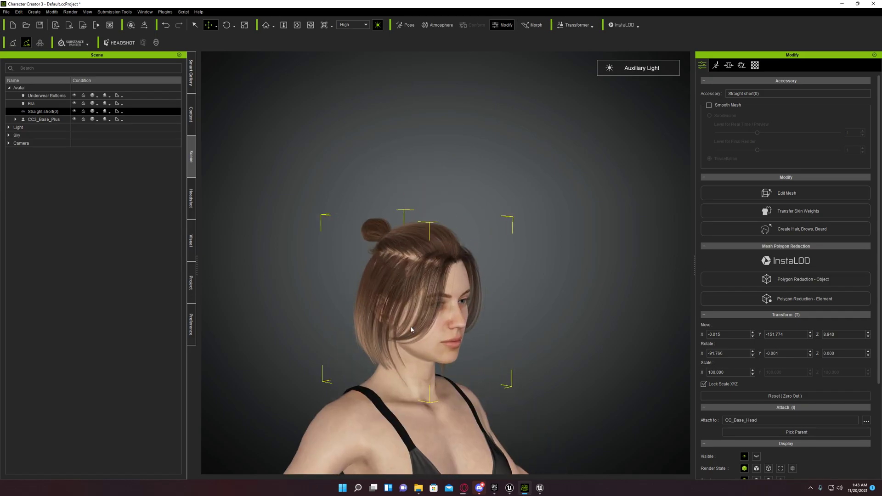
scroll(410, 327, up, 8)
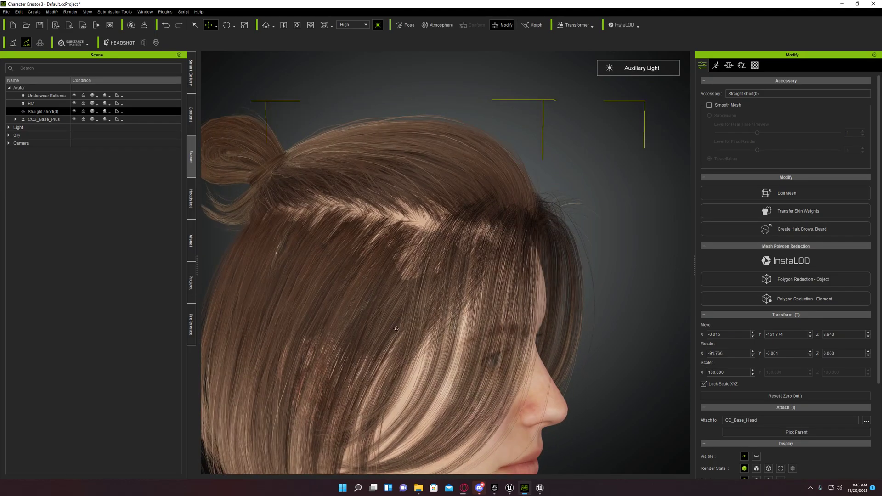
right_drag(396, 329, 410, 328)
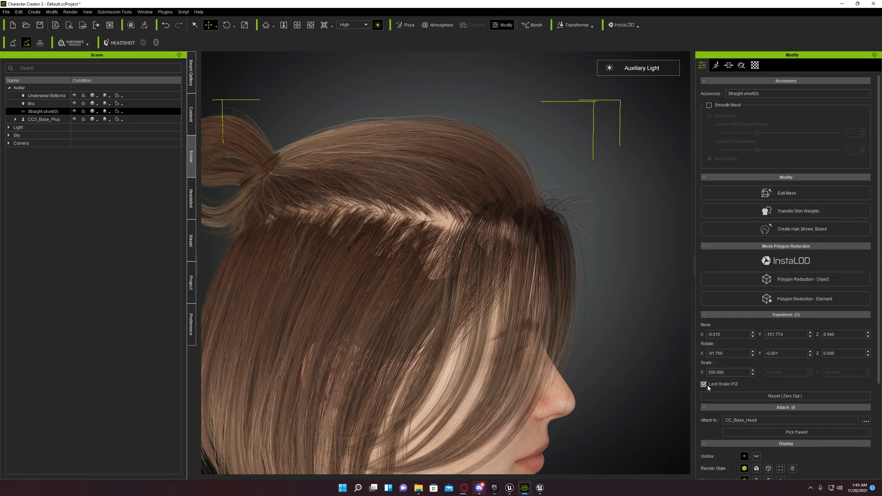
double_click(733, 372)
text(101)
key(Return)
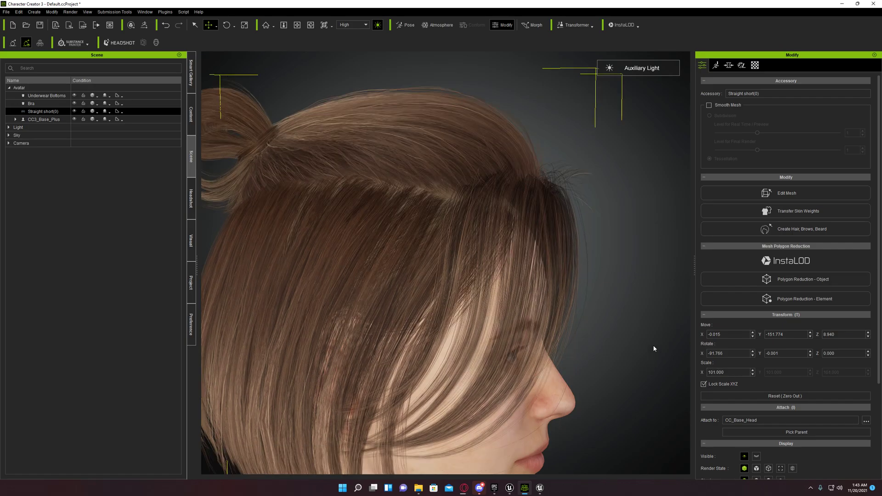
right_drag(637, 353, 554, 339)
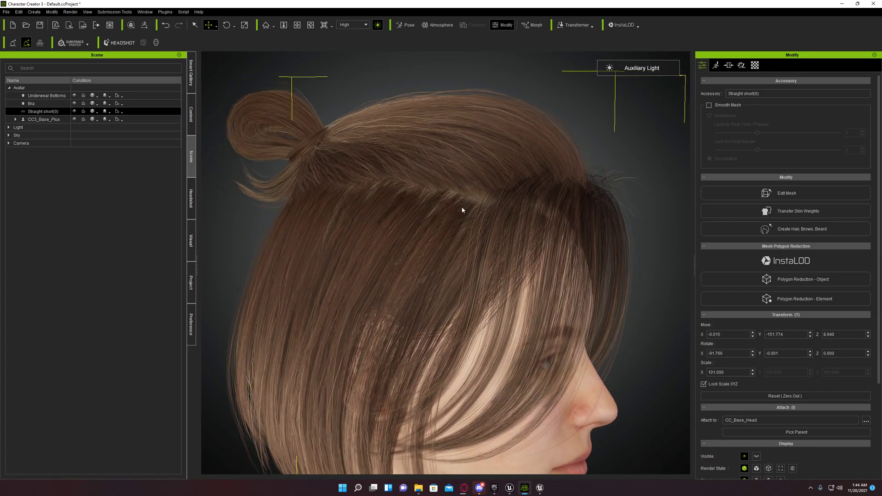
right_drag(480, 250, 469, 329)
scroll(460, 186, up, 5)
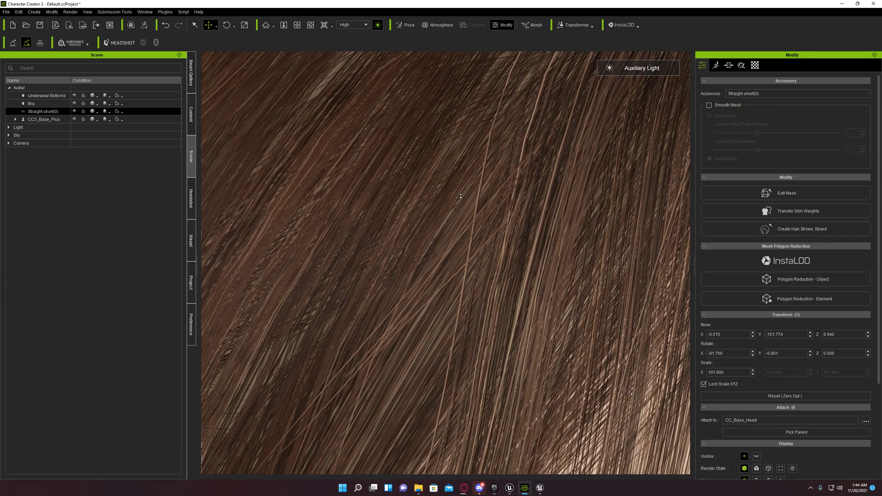
Step: Try a locked scale of 101.05 on the merged hair, restore it to 101, and check the scalp coverage
middle_drag(457, 171, 447, 378)
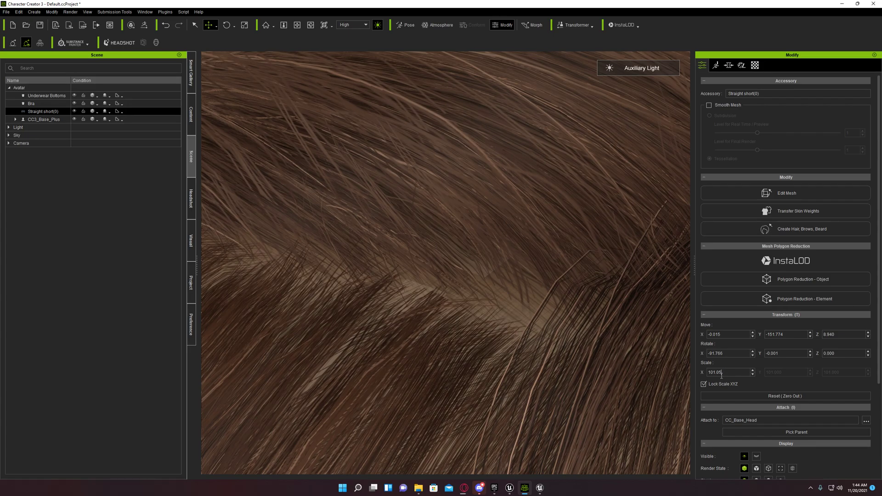
text(0)
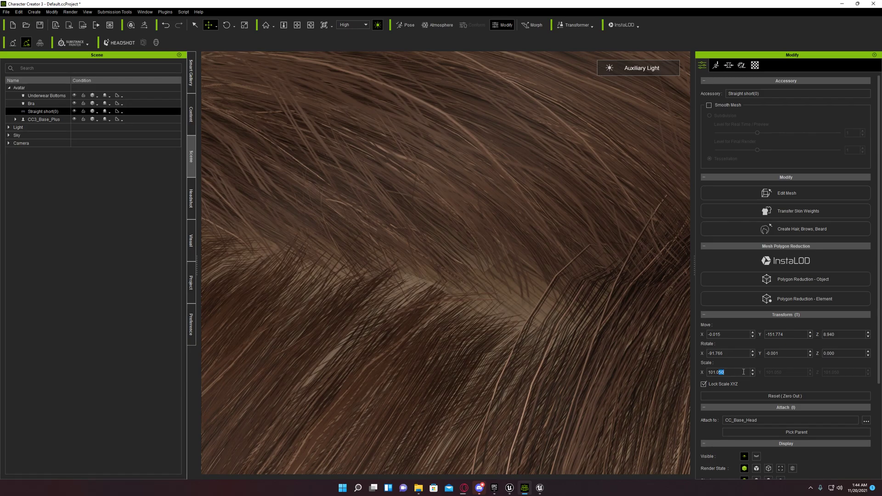
text(00)
key(Return)
scroll(476, 297, down, 6)
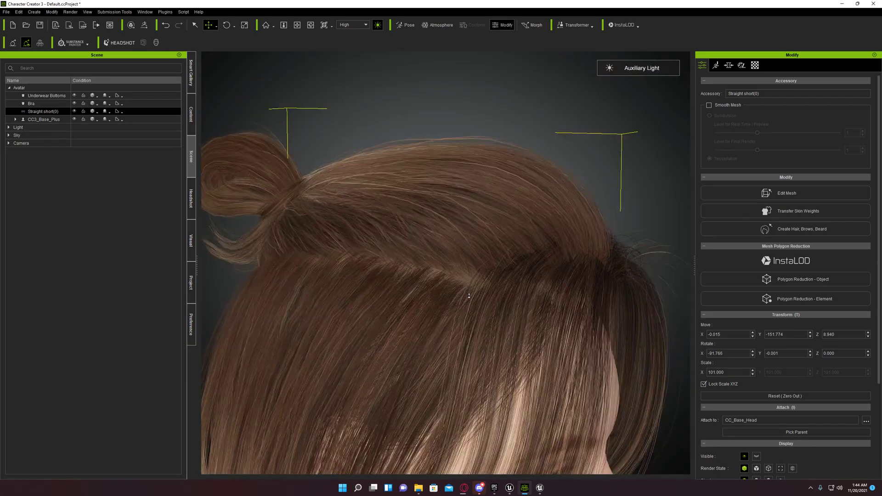
scroll(477, 295, down, 3)
mouse_move(477, 294)
right_down()
mouse_move(487, 324)
mouse_move(473, 280)
right_up()
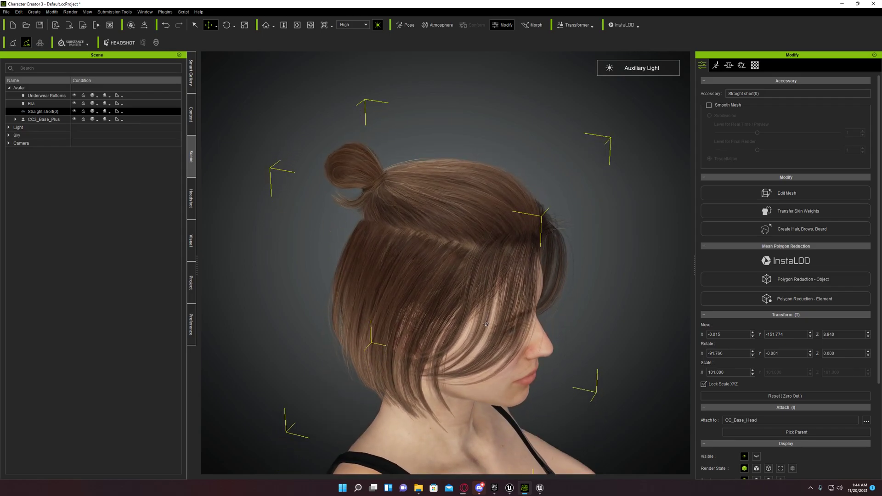
scroll(472, 278, up, 8)
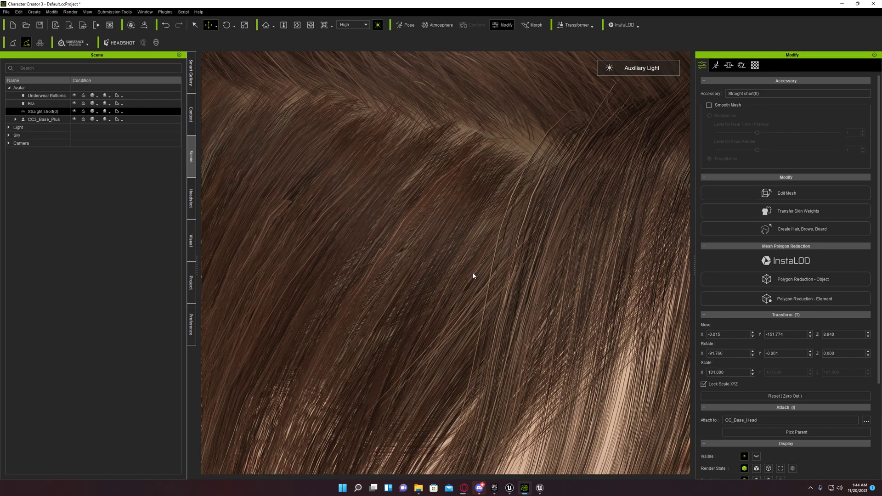
scroll(472, 272, down, 8)
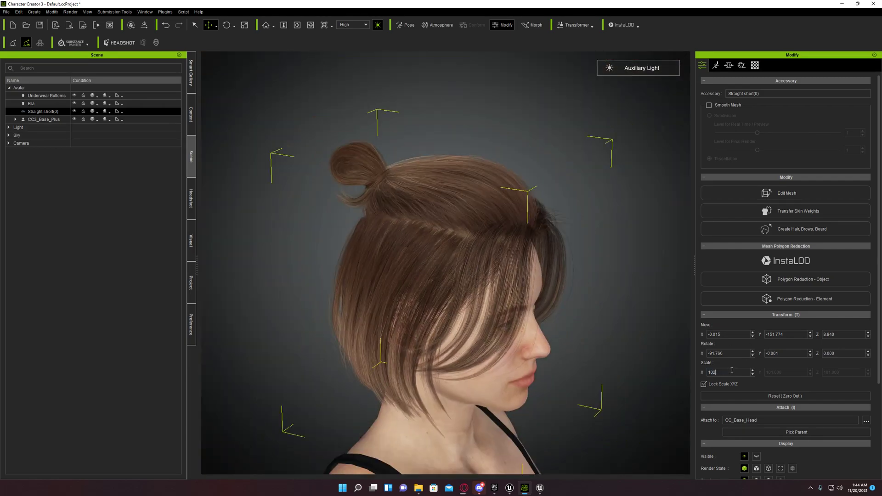
Step: Compare the merged hair at locked scales of 102 and 100, and return it to 101
key(Return)
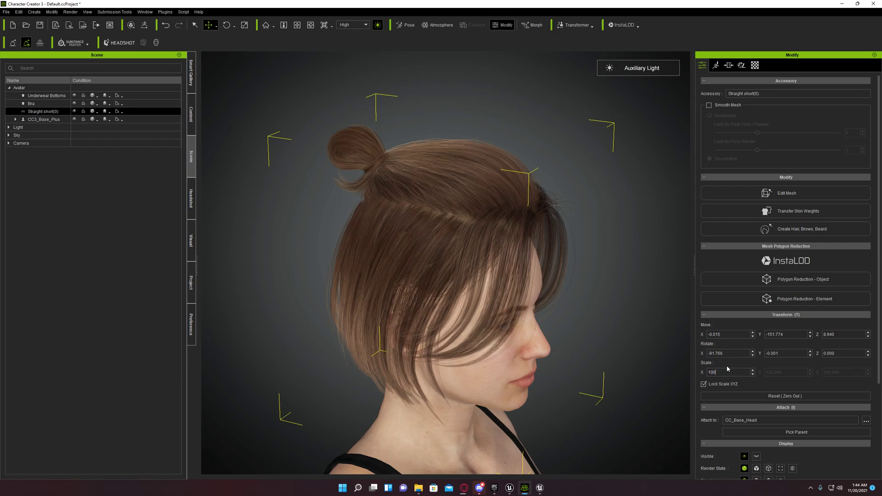
key(Return)
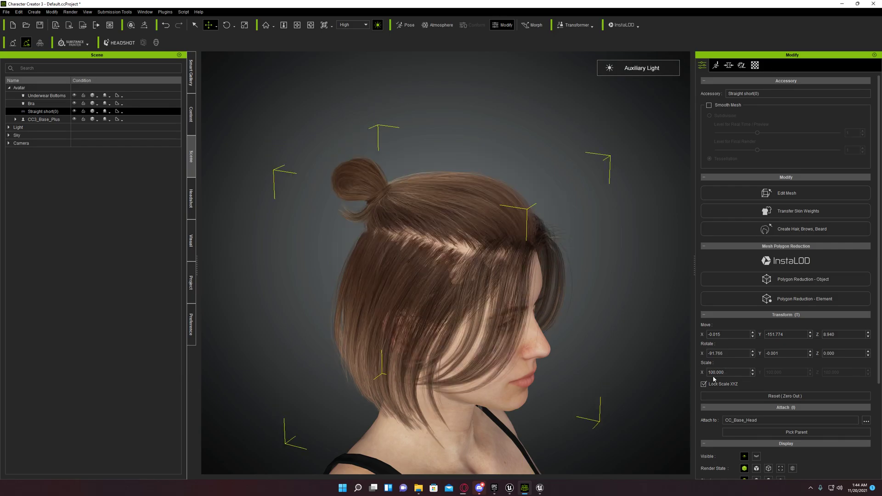
key(Return)
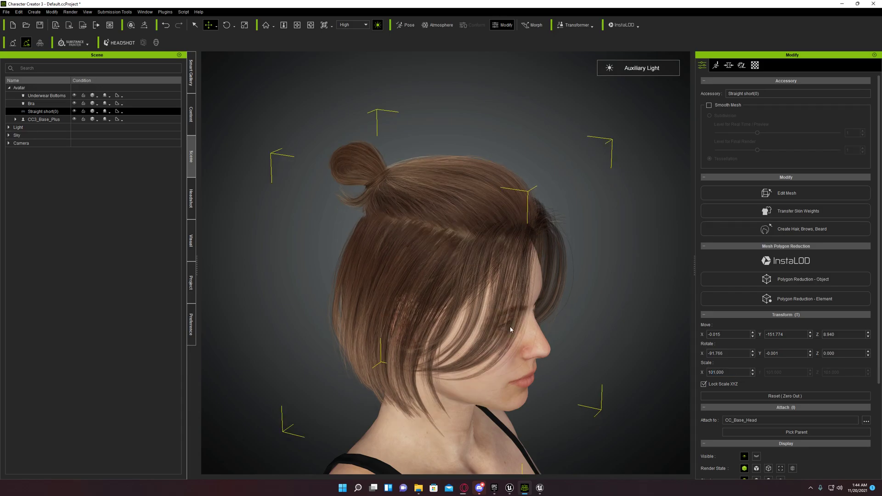
Step: Lower the merged hair slightly along the vertical axis to about Y -152.322, Z 8.957 and check its fit from the side
right_drag(519, 360, 338, 188)
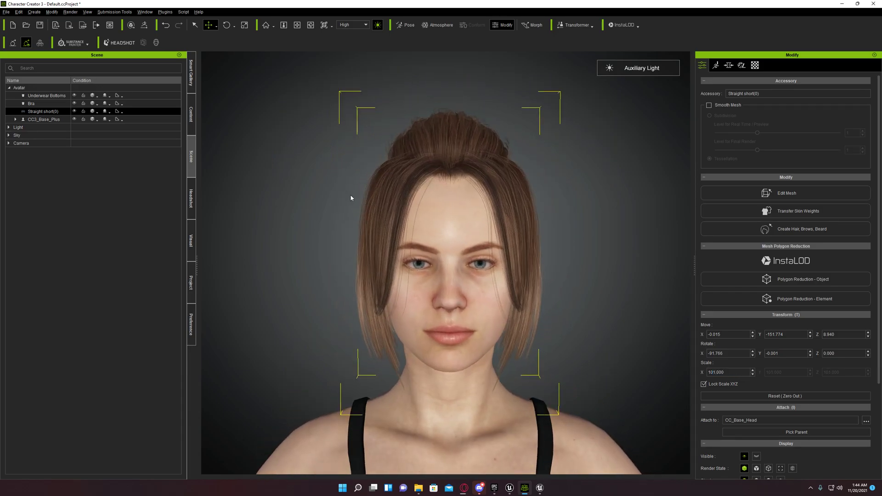
scroll(416, 203, down, 5)
scroll(419, 227, down, 6)
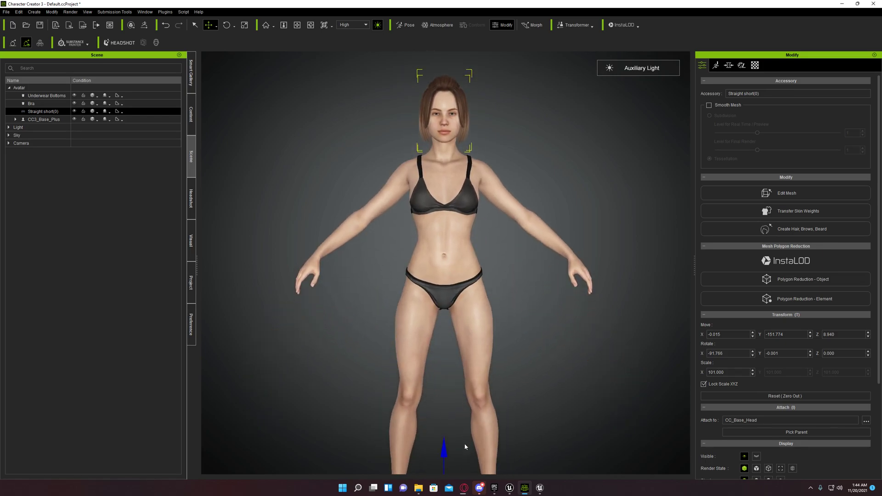
drag(447, 448, 447, 450)
middle_drag(441, 251, 455, 347)
right_drag(455, 346, 620, 324)
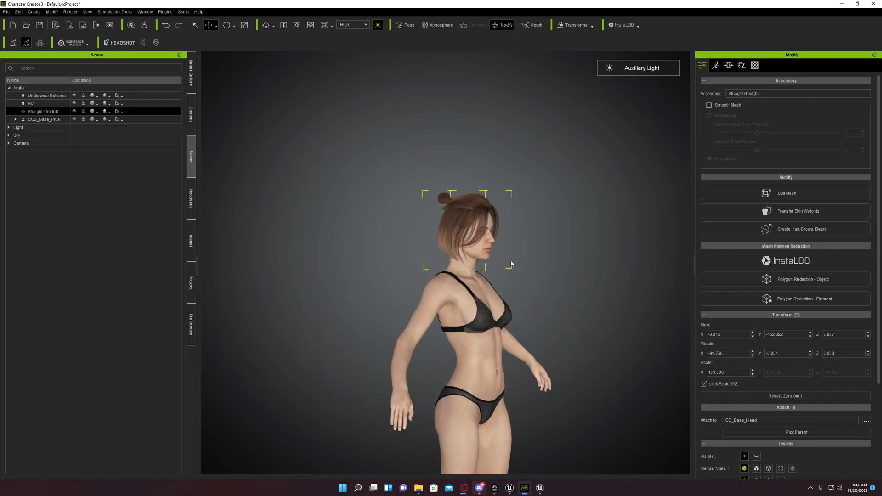
middle_drag(482, 280, 488, 293)
scroll(488, 293, up, 8)
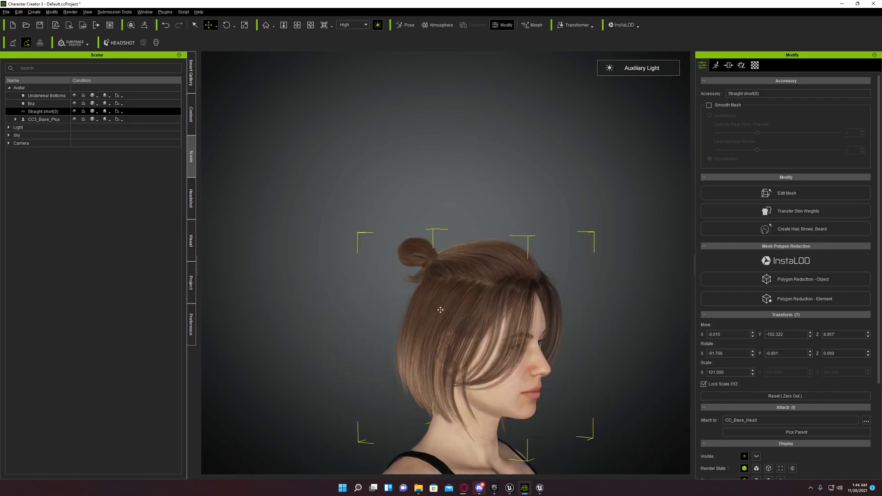
scroll(440, 310, up, 6)
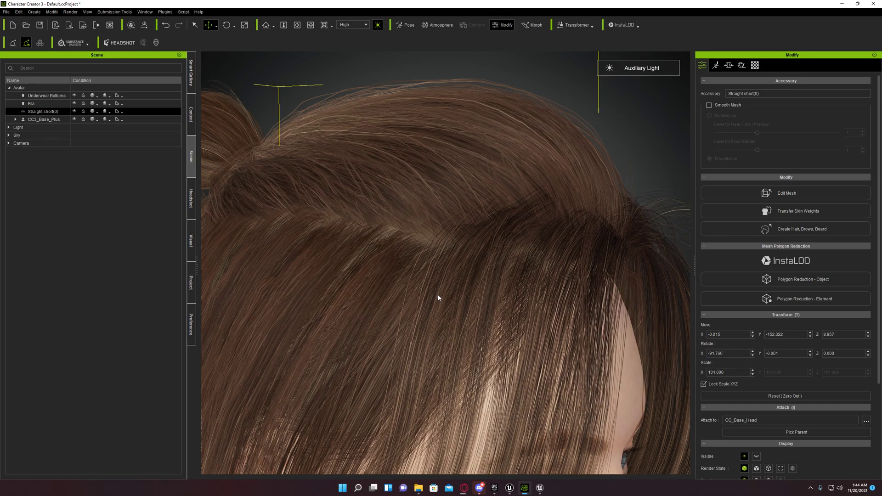
Step: Nudge the merged hair further down towards the scalp, to about Y -152.821, Z 9.003
right_drag(437, 320, 451, 401)
middle_drag(451, 400, 448, 243)
right_drag(439, 336, 437, 325)
scroll(436, 324, down, 6)
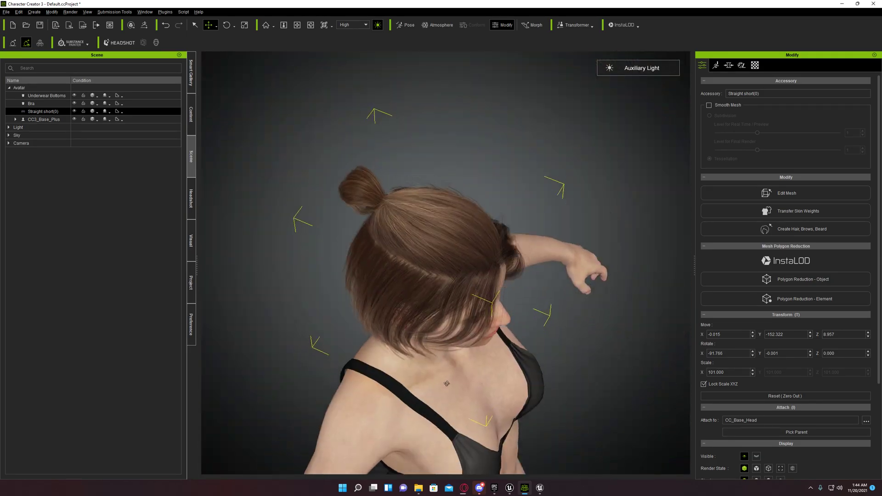
right_drag(461, 433, 472, 465)
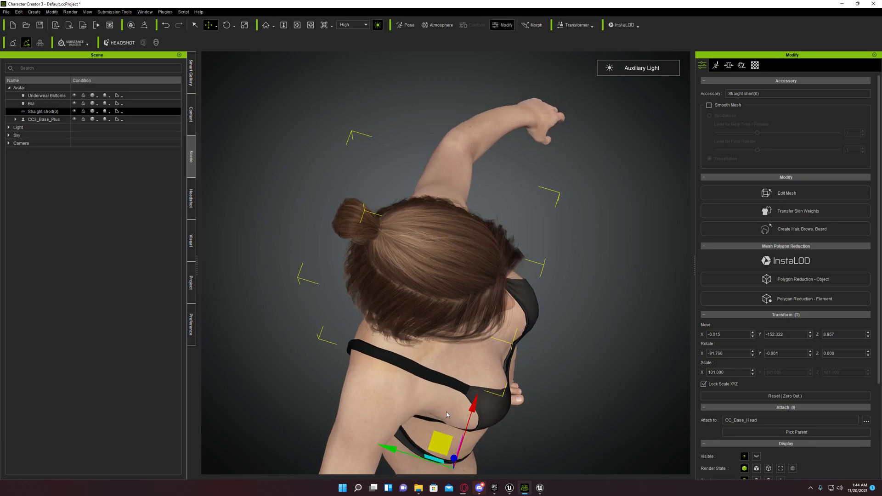
scroll(444, 404, up, 2)
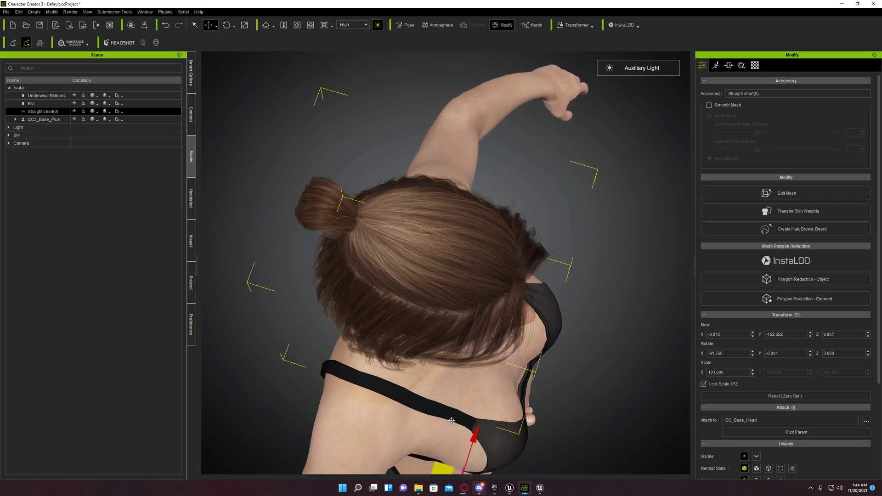
right_drag(451, 420, 446, 340)
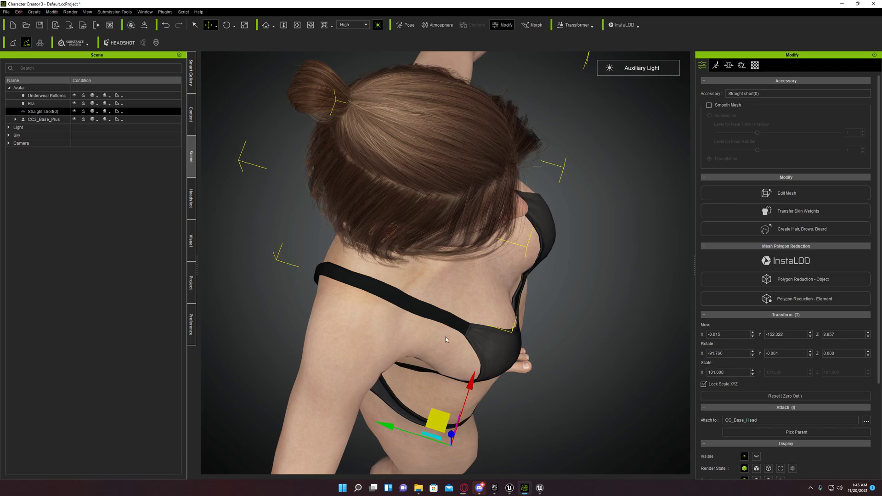
drag(451, 436, 449, 437)
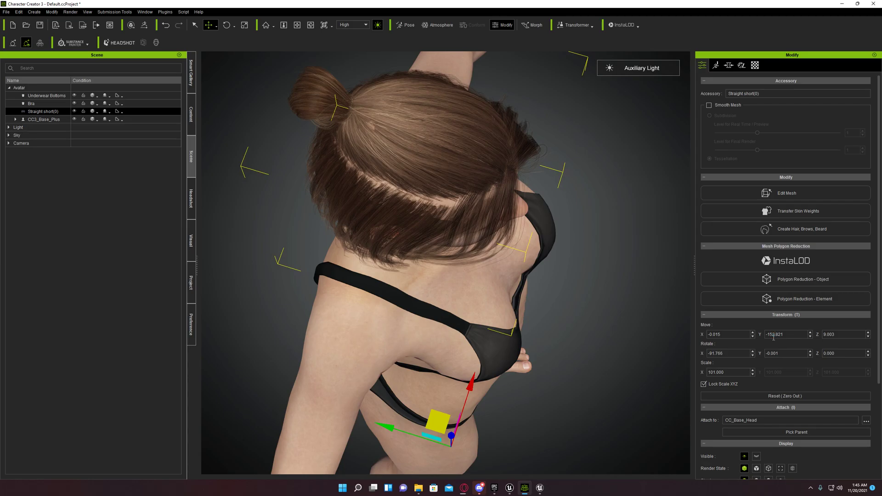
Step: Examine the lowered hair's fit on the head from the front, from the side and on the whole avatar
scroll(773, 337, up, 1)
right_drag(578, 361, 399, 182)
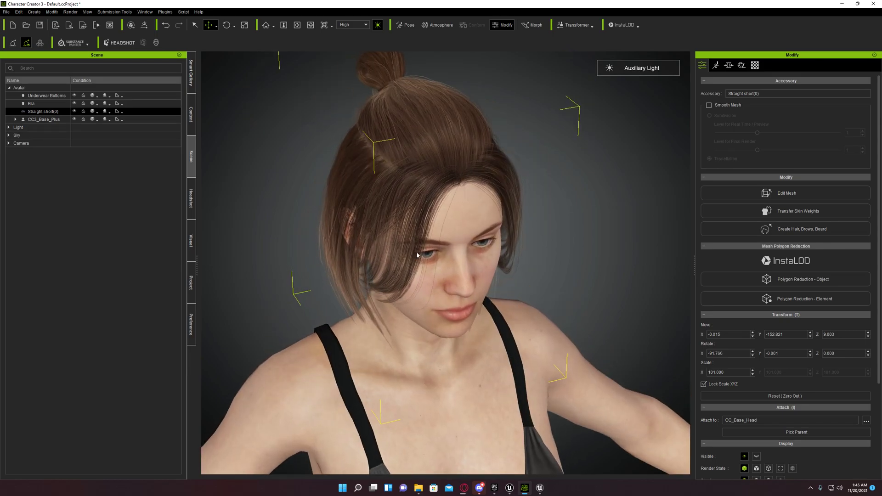
right_drag(416, 252, 386, 155)
scroll(385, 194, up, 5)
scroll(385, 194, down, 12)
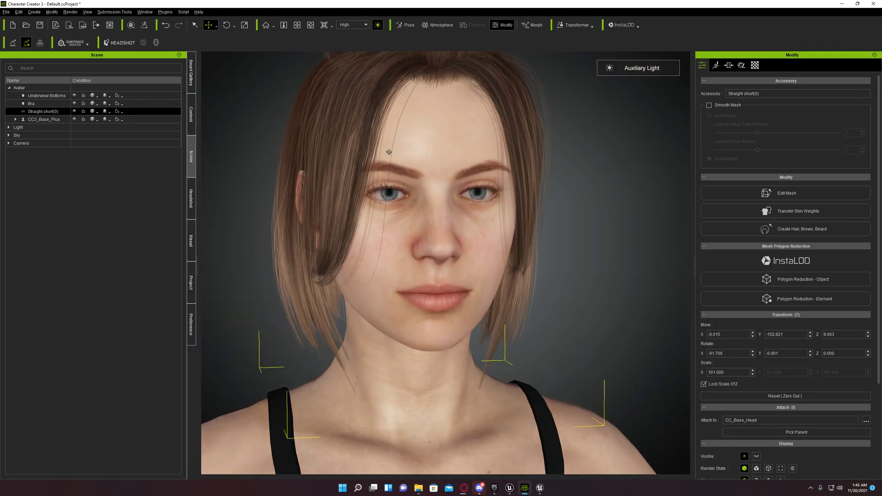
middle_drag(389, 152, 412, 253)
right_drag(432, 279, 632, 319)
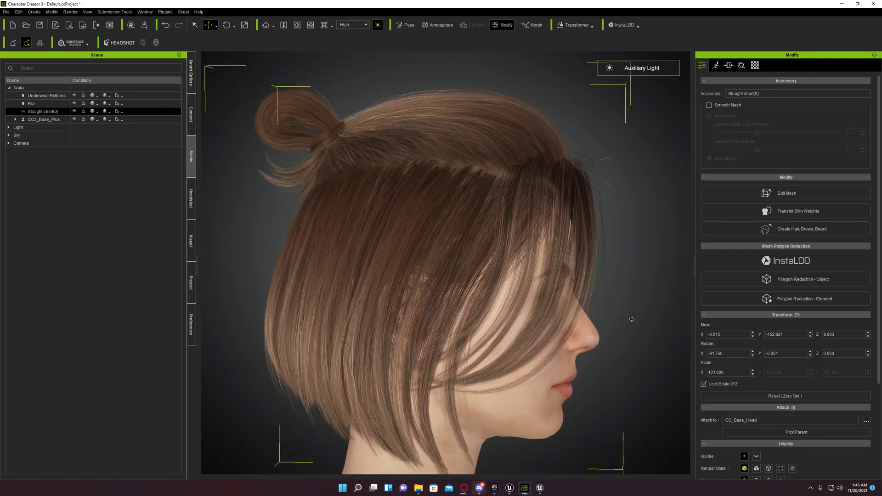
scroll(604, 327, down, 10)
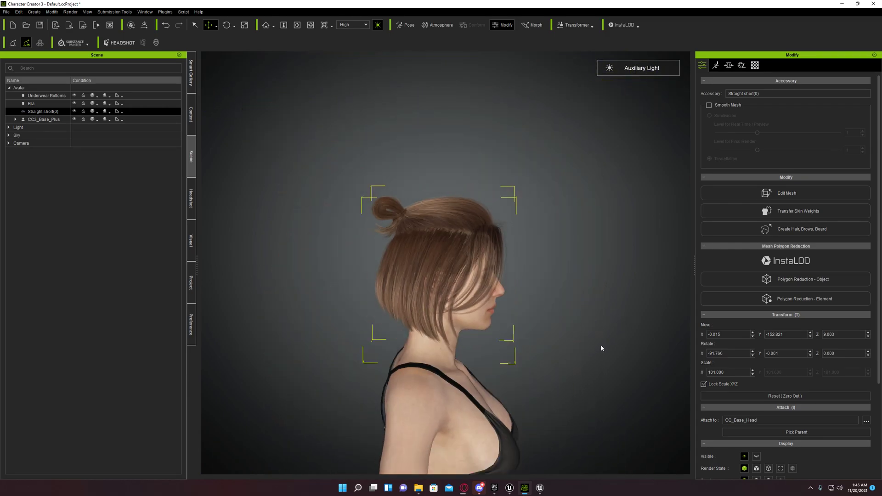
middle_drag(600, 349, 556, 277)
right_drag(556, 277, 480, 430)
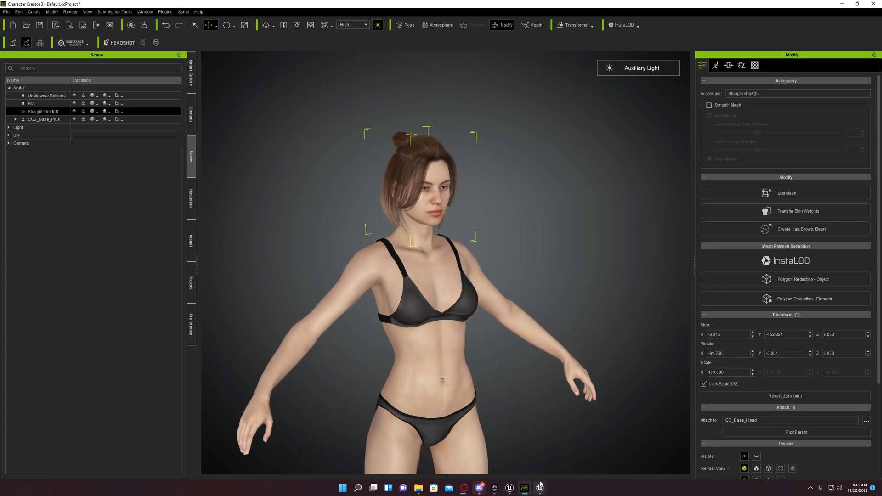
Step: Switch to the FirstPerson_Template project in Unreal Engine and open the Test skeletal mesh from the YouTube folder
mouse_move(541, 484)
mouse_move(558, 468)
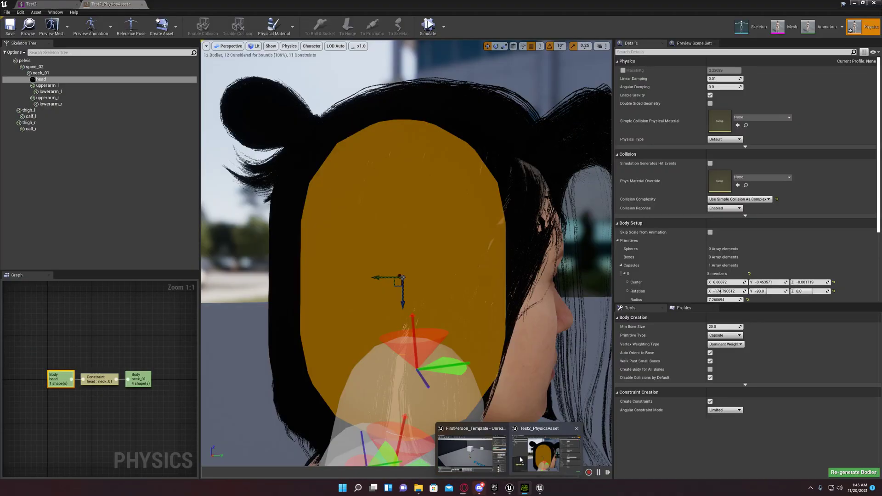
click(521, 460)
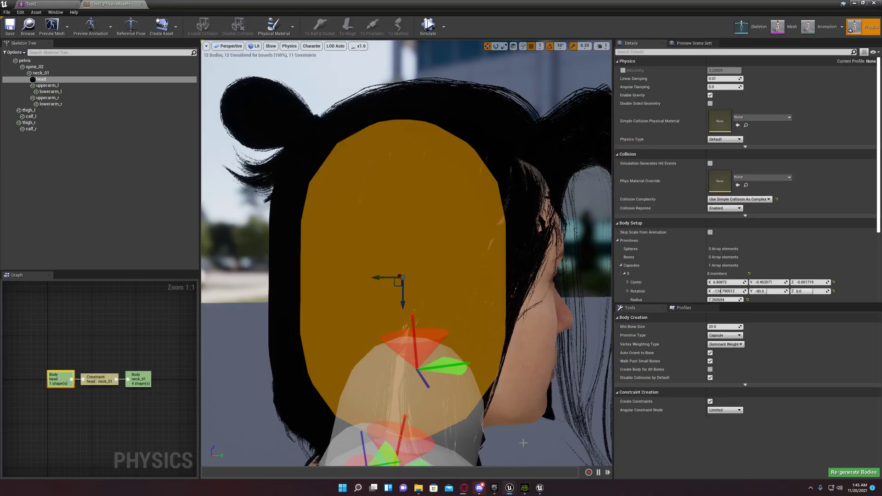
click(855, 3)
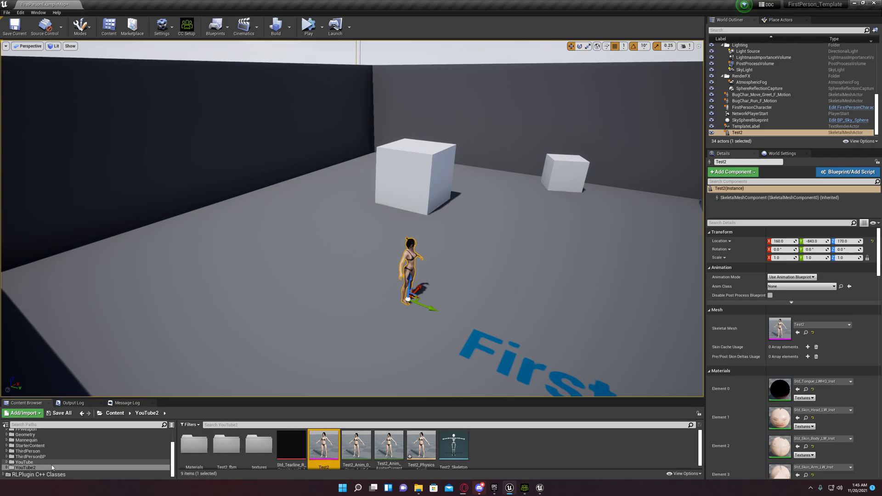
click(25, 463)
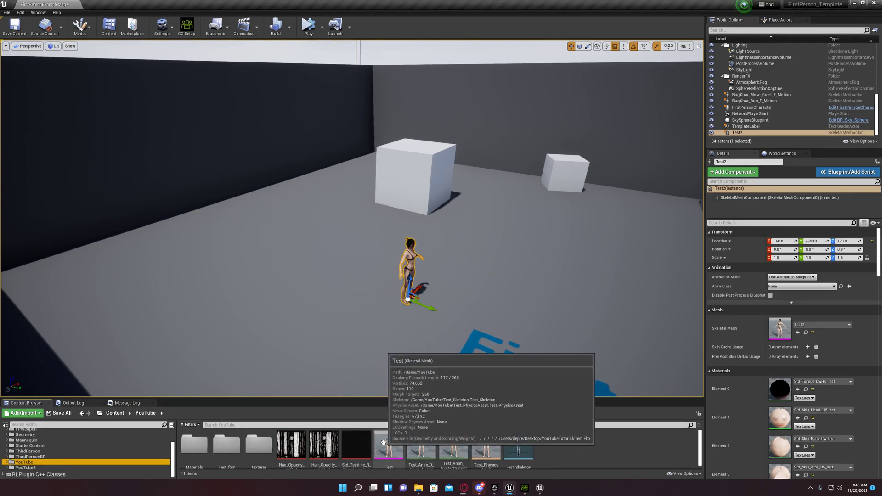
double_click(383, 442)
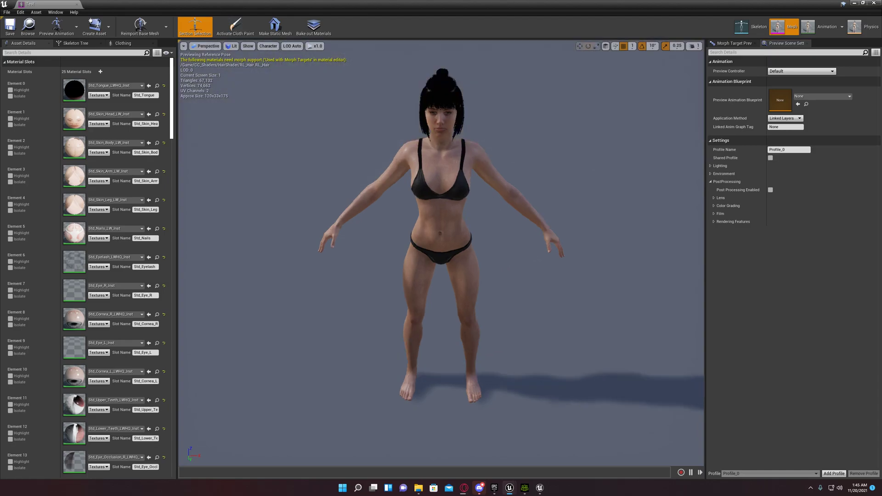
Step: Inspect the Test mesh's hair up close around the scalp, bangs and face
right_drag(442, 252, 441, 207)
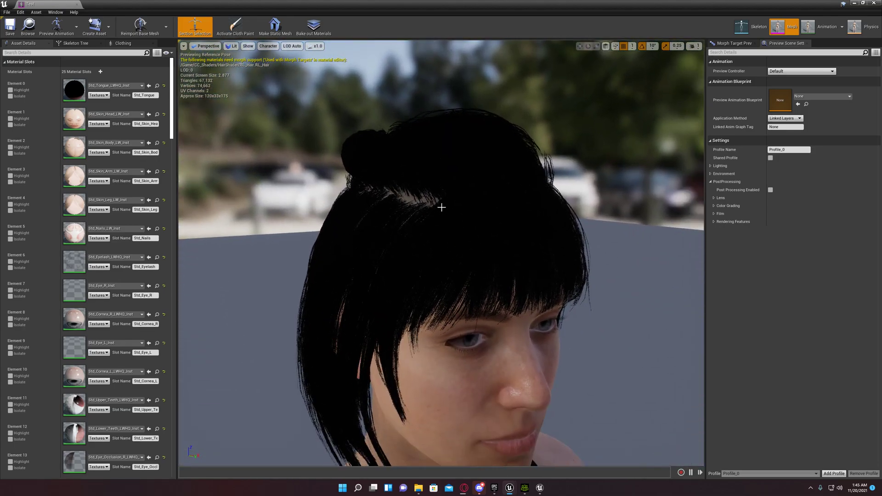
right_drag(465, 303, 570, 275)
mouse_move(441, 271)
right_down()
mouse_move(601, 275)
mouse_move(638, 267)
mouse_move(433, 269)
right_up()
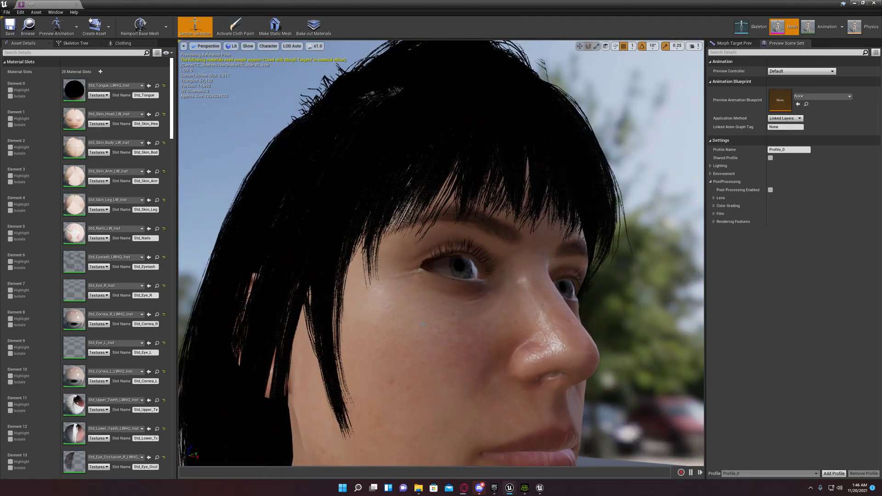
right_drag(424, 324, 556, 267)
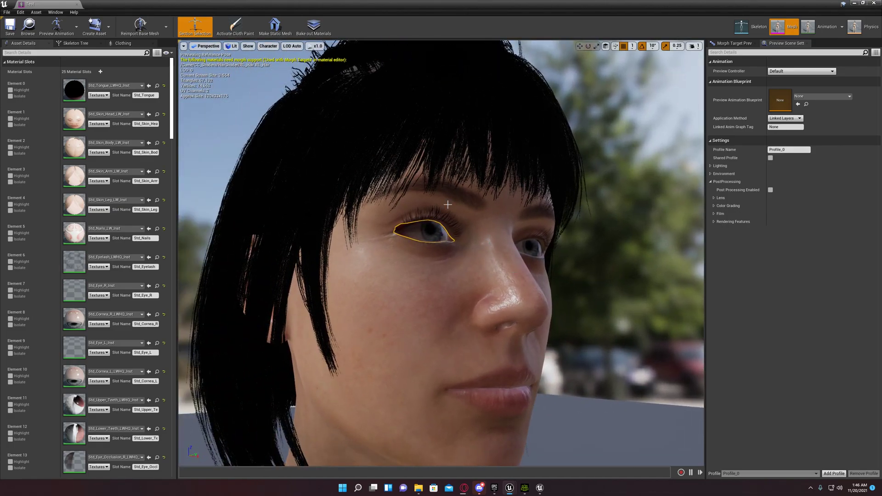
Step: Review the options for creating clothing data from the eye's mesh section, close them without creating anything, and view the whole hairstyle
right_click(413, 231)
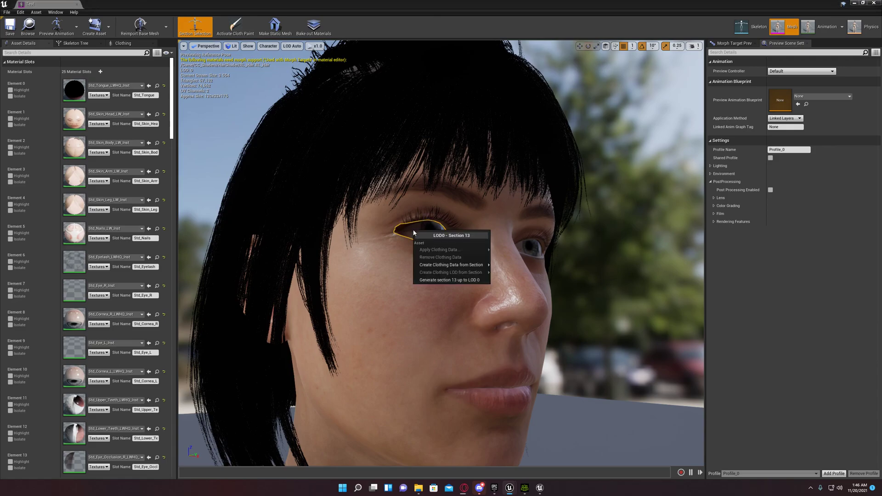
mouse_move(451, 264)
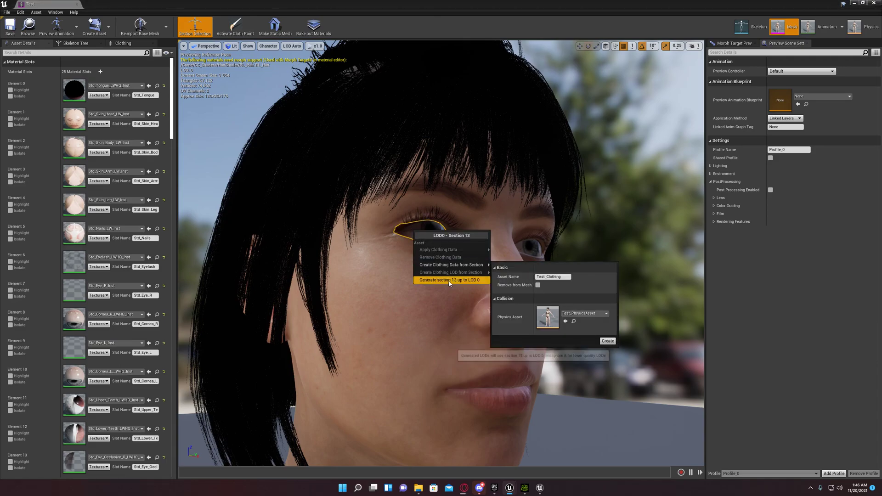
click(725, 303)
right_drag(512, 177, 499, 348)
right_drag(221, 92, 208, 64)
scroll(512, 178, up, 6)
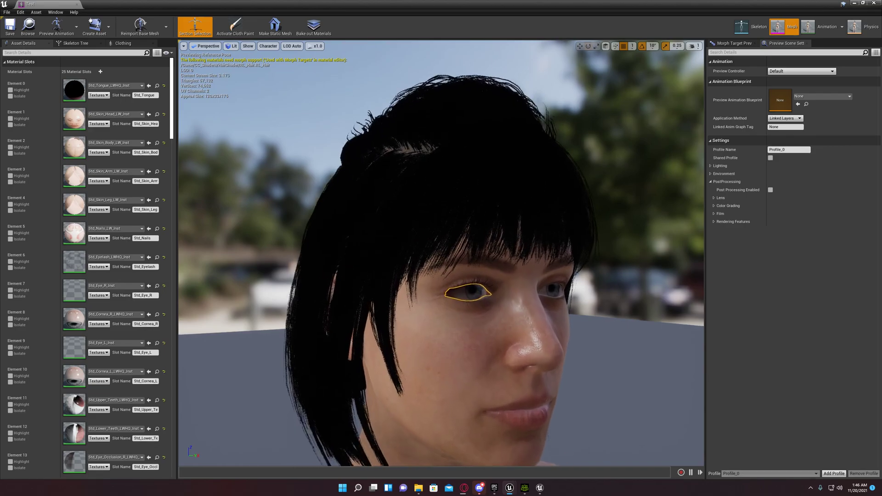
Step: Create clothing data named Test_Bangs from the bangs mesh section, using Test_PhysicsAsset for collision
alt+drag(407, 170, 478, 184)
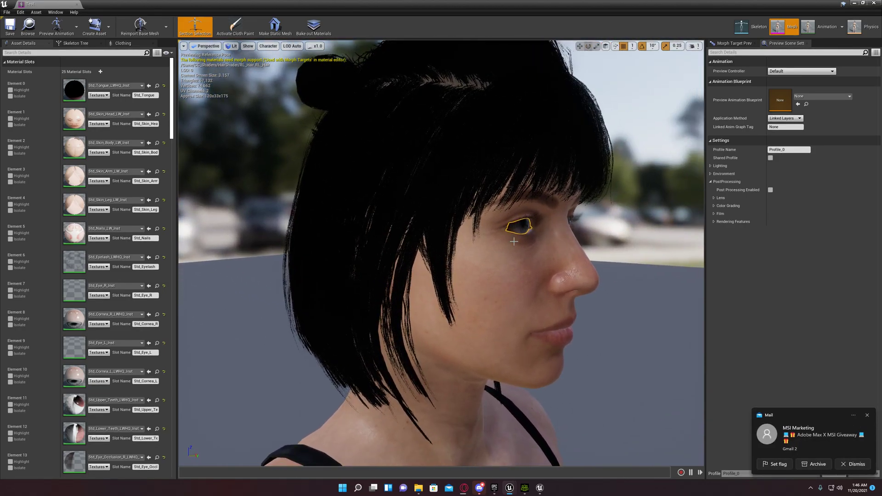
mouse_move(514, 241)
mouse_down()
mouse_move(551, 243)
mouse_move(514, 241)
mouse_up()
scroll(500, 224, down, 3)
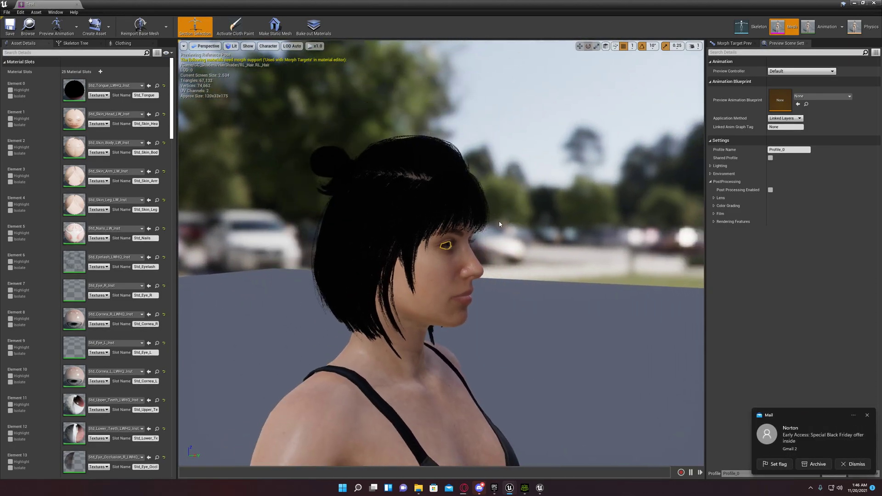
click(454, 209)
right_click(454, 210)
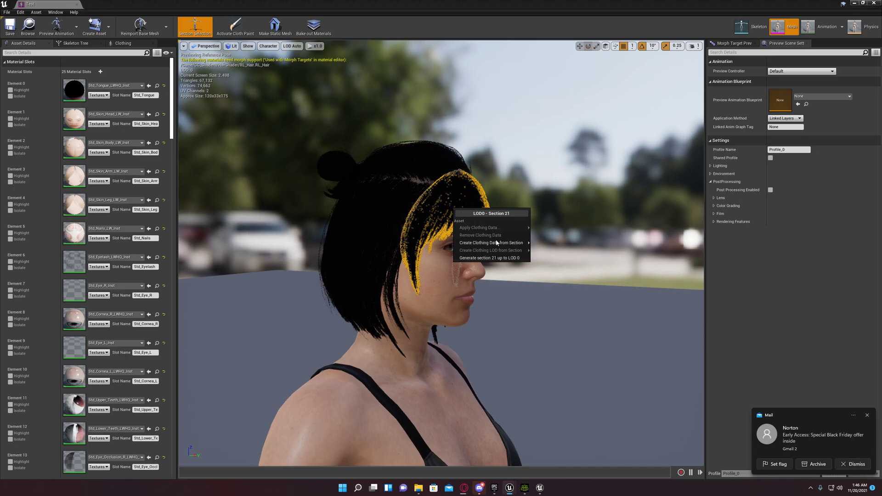
mouse_move(496, 242)
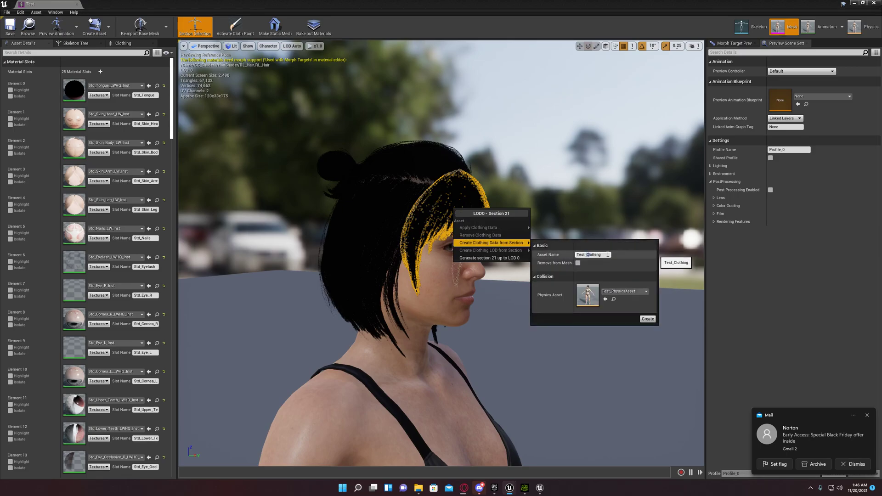
drag(607, 254, 727, 252)
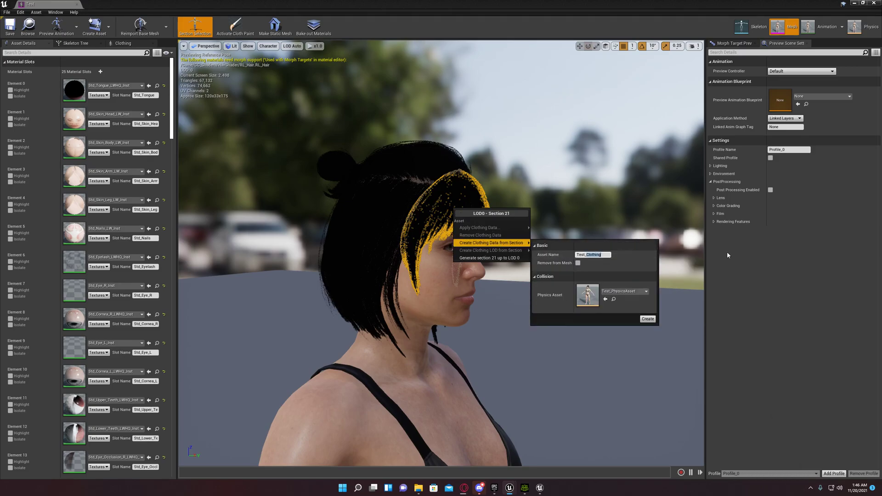
text(Bangs)
key(ctrl+a)
click(647, 318)
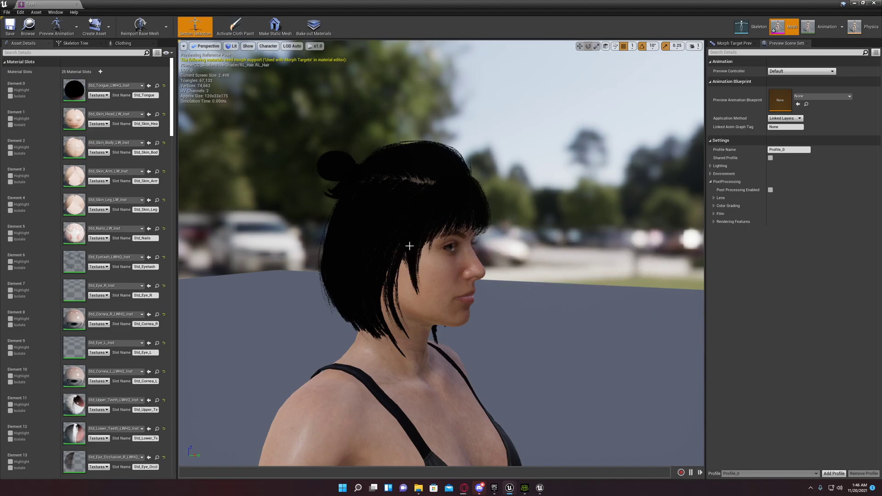
Step: Create clothing data named Test_BackHair from the back hair mesh section, with Test_PhysicsAsset as its collision asset
right_click(376, 223)
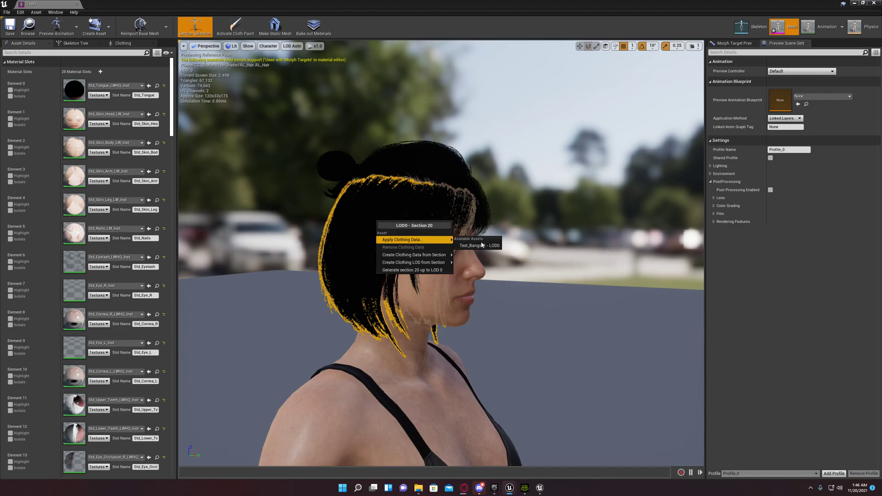
mouse_move(450, 258)
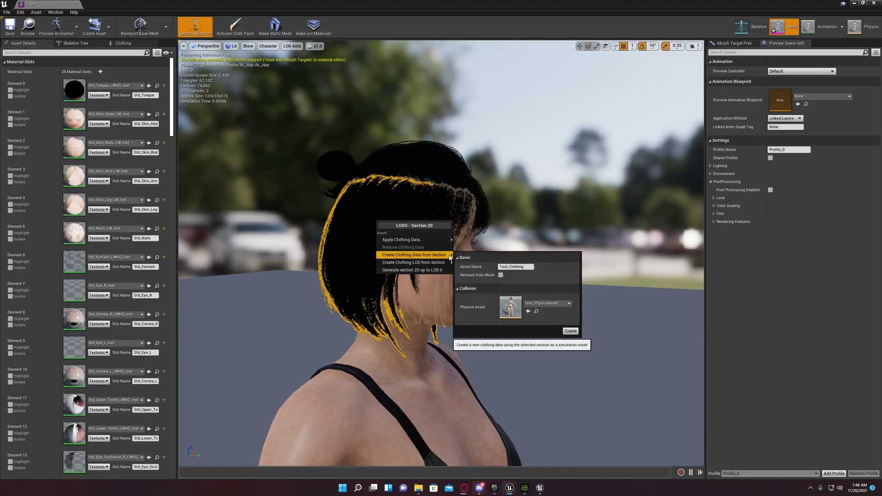
double_click(509, 267)
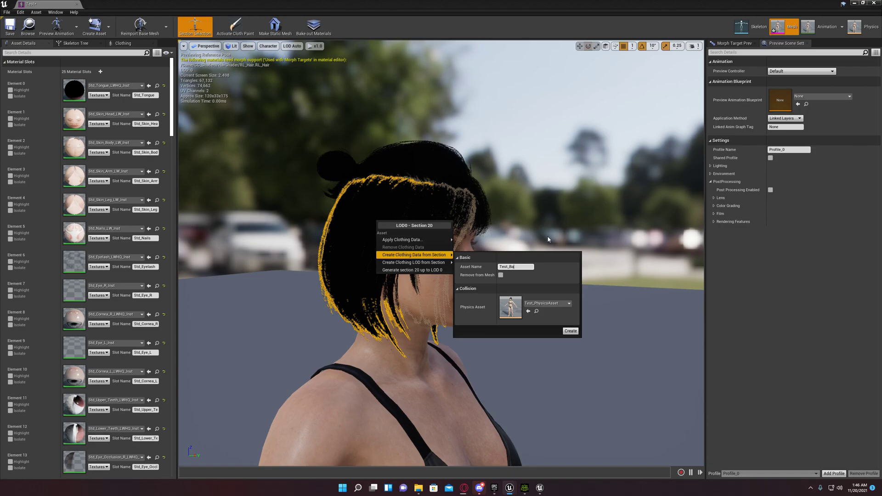
text(BackHair)
click(570, 331)
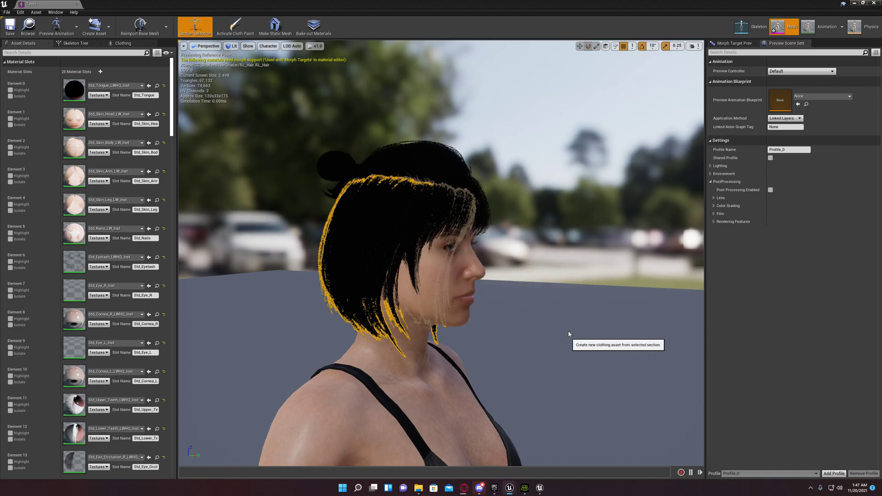
Step: Apply the Test_BackHair_1 clothing data to the back hair section
right_click(360, 220)
mouse_move(387, 239)
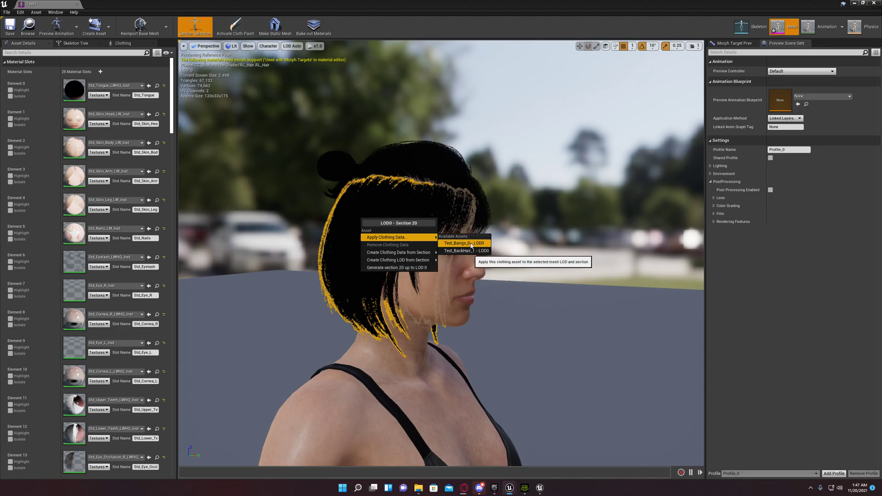
click(469, 251)
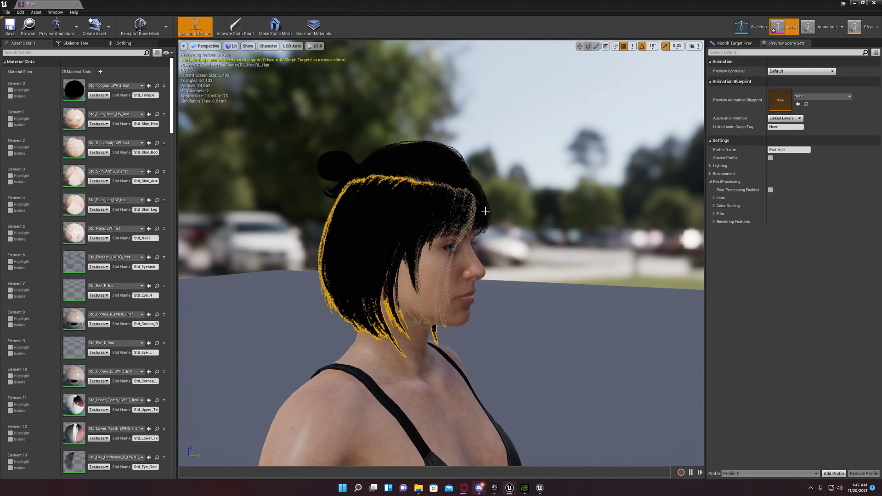
Step: Apply the Test_Bangs_0 clothing data to the bangs section
click(461, 217)
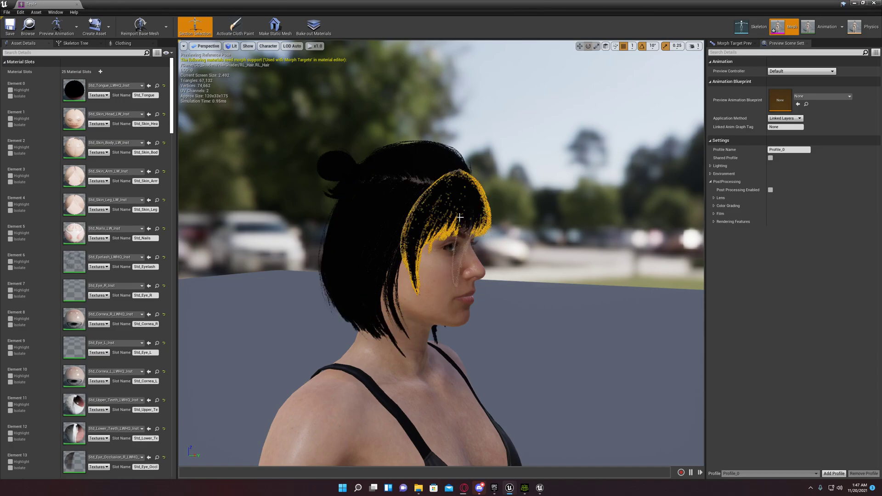
right_drag(461, 217, 449, 203)
right_click(463, 150)
mouse_move(505, 170)
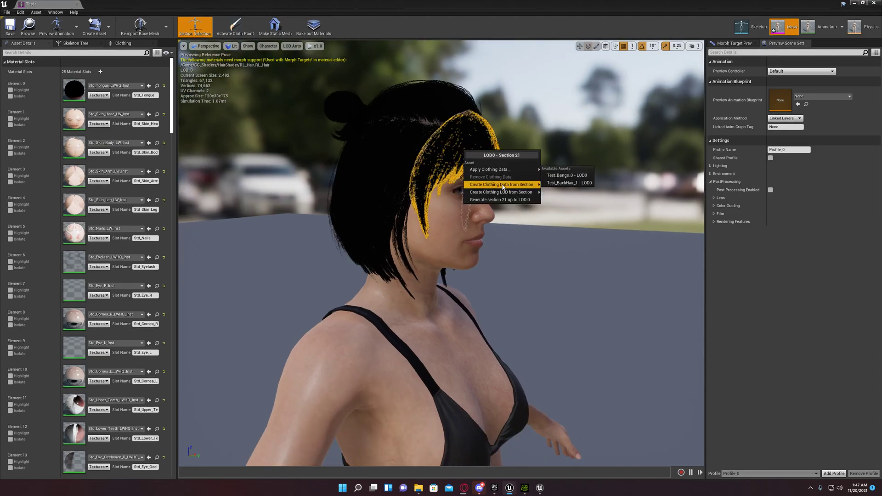
click(578, 176)
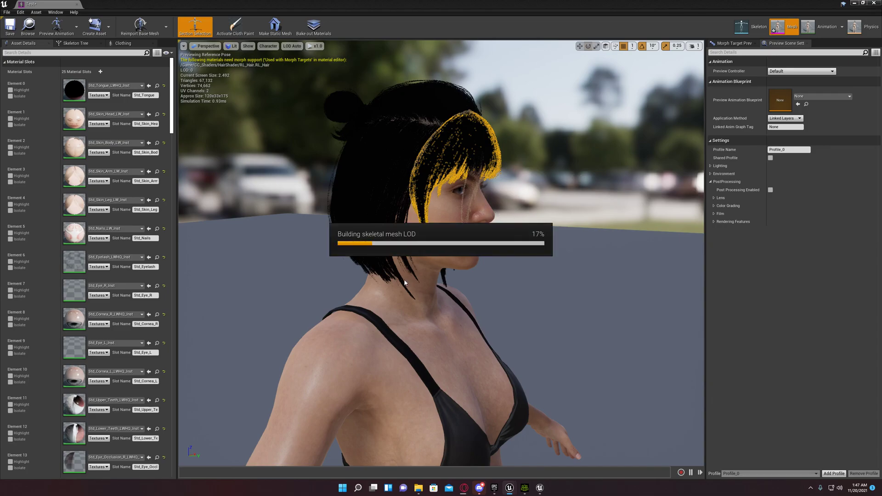
Step: Compare picking the back hair and bangs with section selection on and off, then reselect the bangs with it on
mouse_move(486, 222)
alt+mouse_down()
mouse_move(486, 252)
mouse_move(485, 213)
alt+mouse_up()
mouse_move(486, 213)
right_down()
mouse_move(485, 133)
mouse_move(485, 213)
right_up()
scroll(502, 212, down, 4)
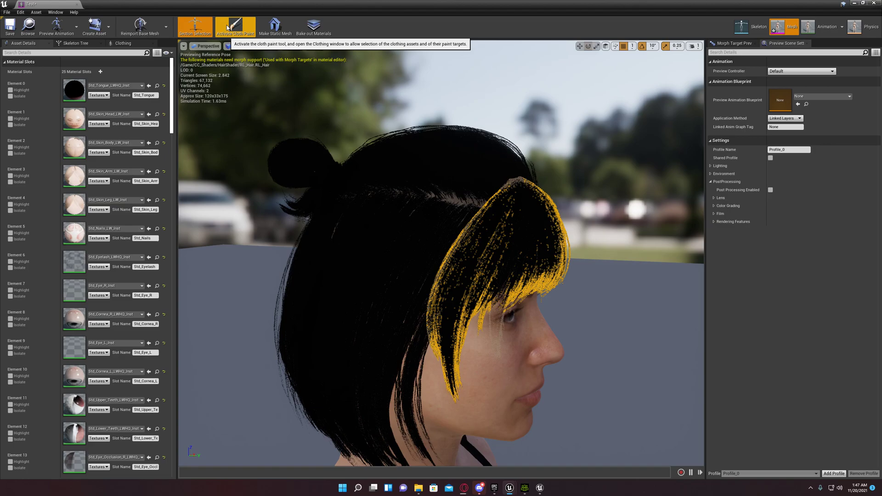
right_drag(406, 203, 386, 209)
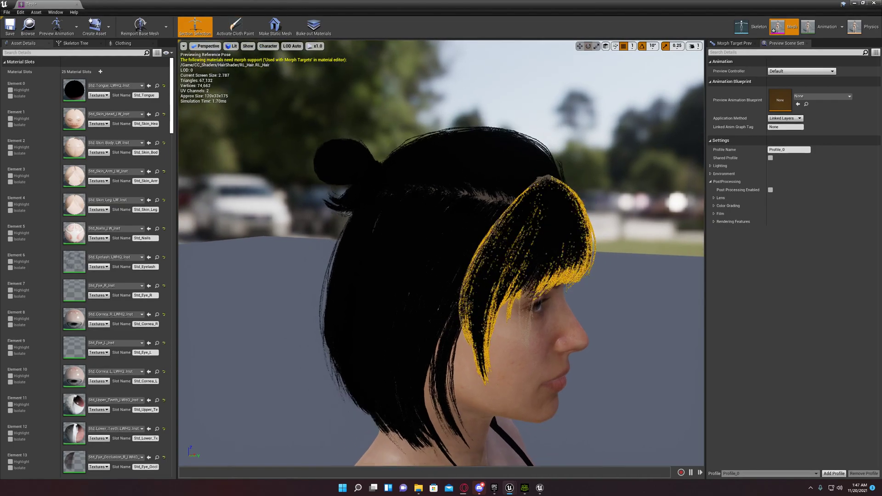
scroll(411, 206, down, 3)
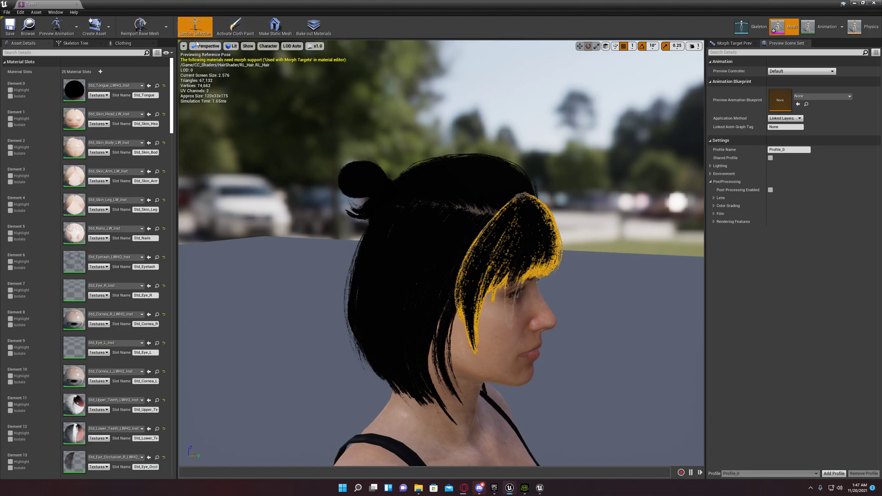
click(408, 212)
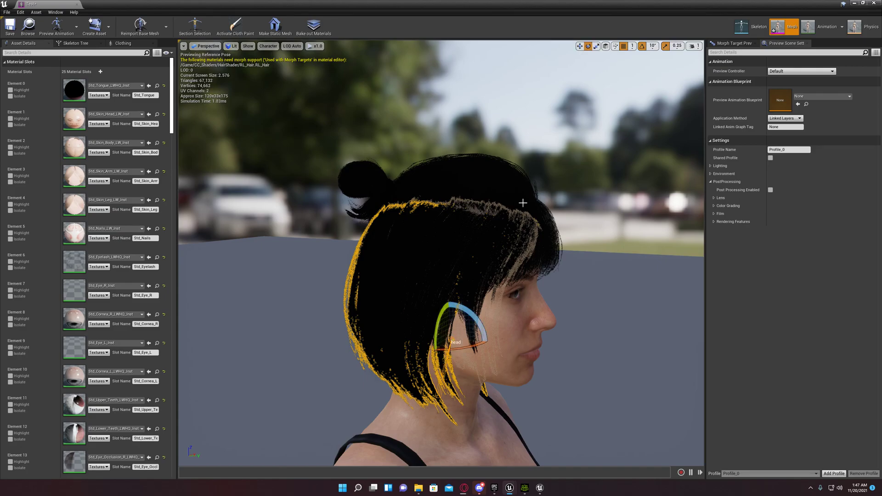
click(528, 226)
click(594, 240)
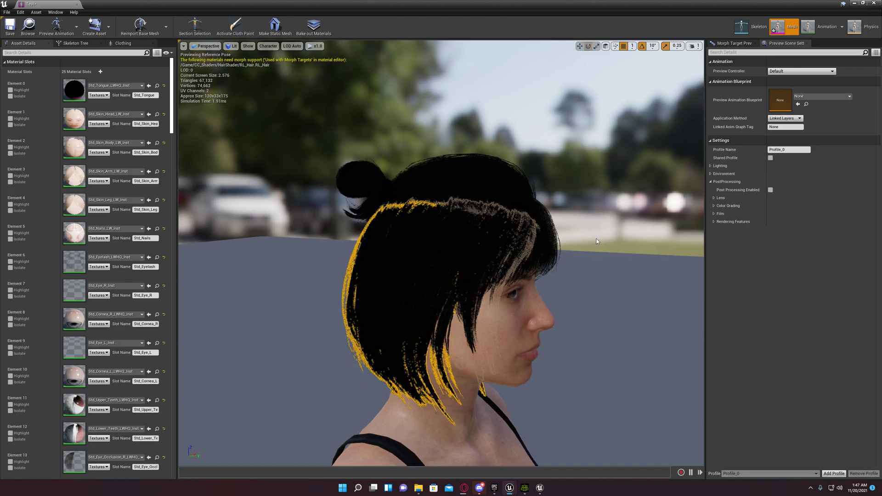
click(528, 226)
mouse_move(529, 226)
mouse_down()
mouse_move(505, 226)
mouse_move(540, 238)
mouse_up()
click(532, 239)
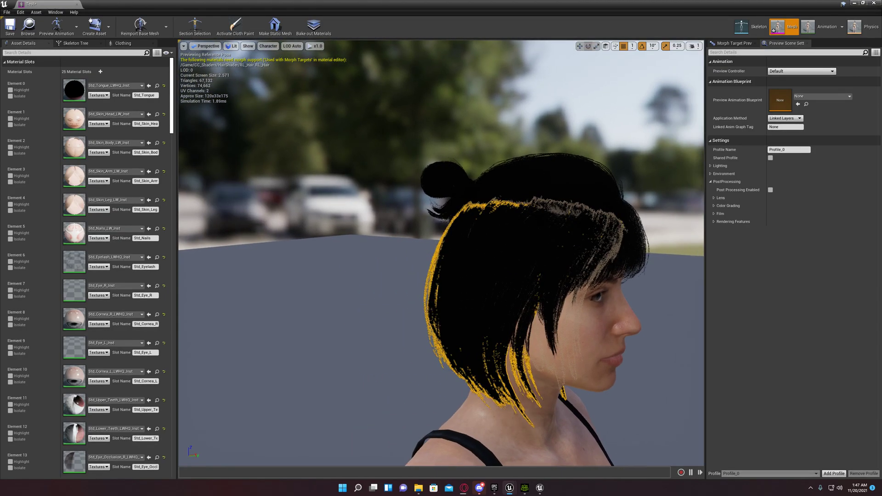
right_drag(284, 119, 376, 137)
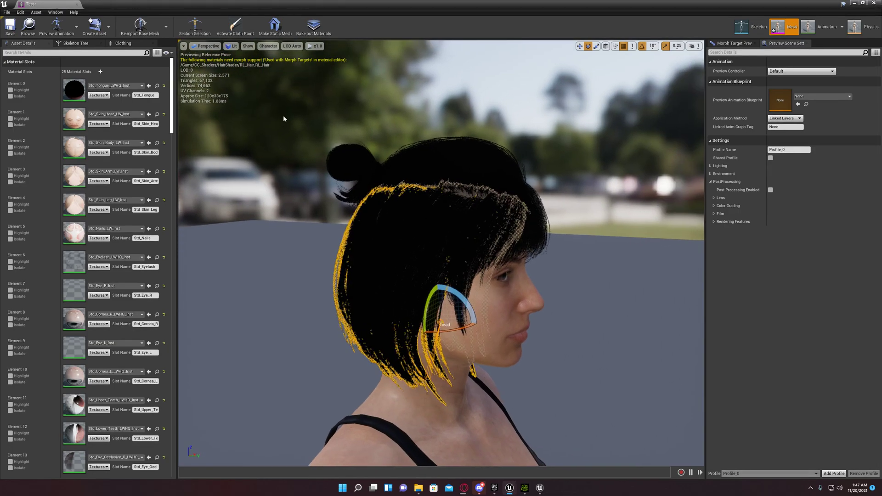
click(192, 35)
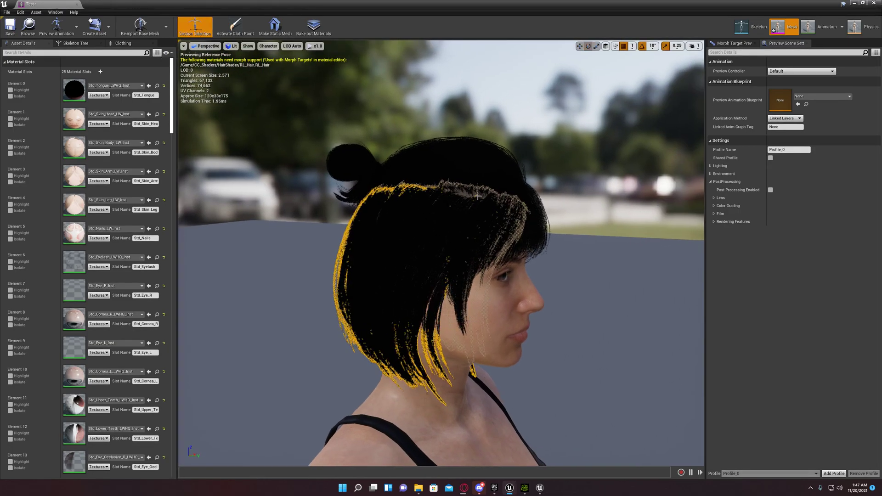
click(522, 205)
drag(498, 231, 498, 230)
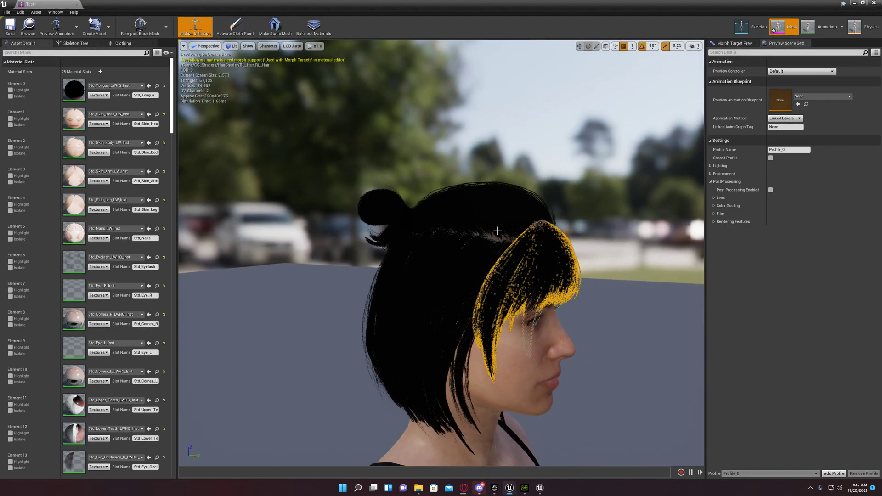
Step: Activate cloth painting for Test_Bangs_0 and paint the lower part of the bangs' long side strand with a paint value of 45
click(234, 28)
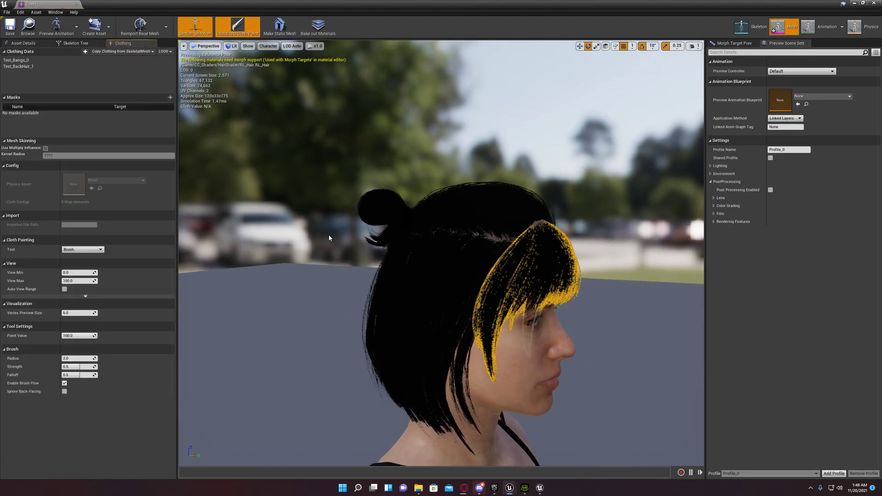
click(24, 64)
right_drag(222, 365, 317, 452)
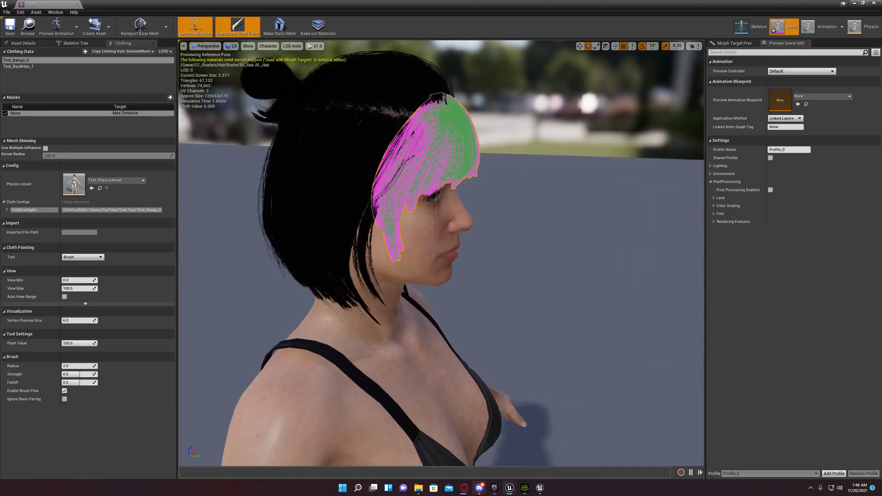
scroll(223, 366, up, 4)
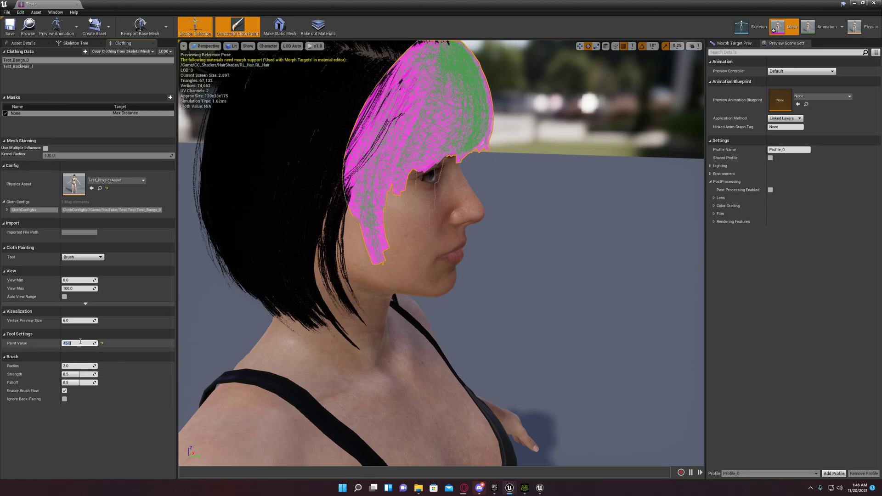
drag(375, 245, 380, 253)
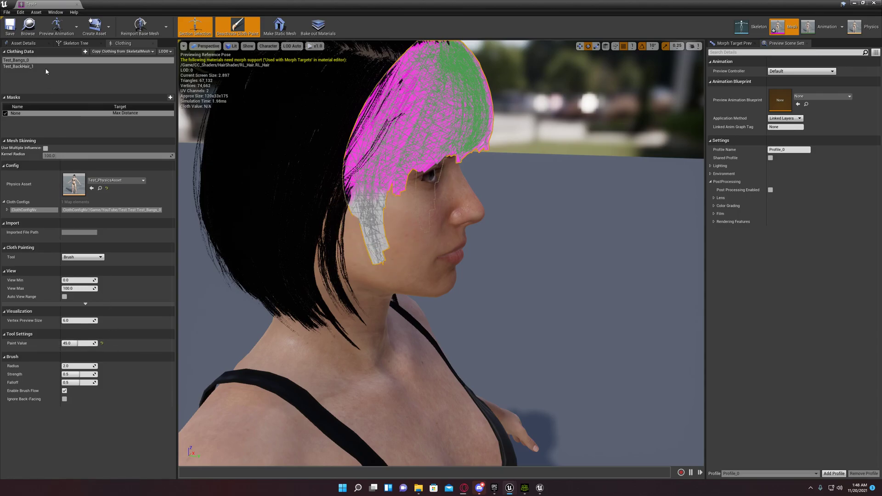
Step: Isolate the Hair_0 material element so that only the bangs are shown
click(23, 42)
scroll(70, 377, down, 5)
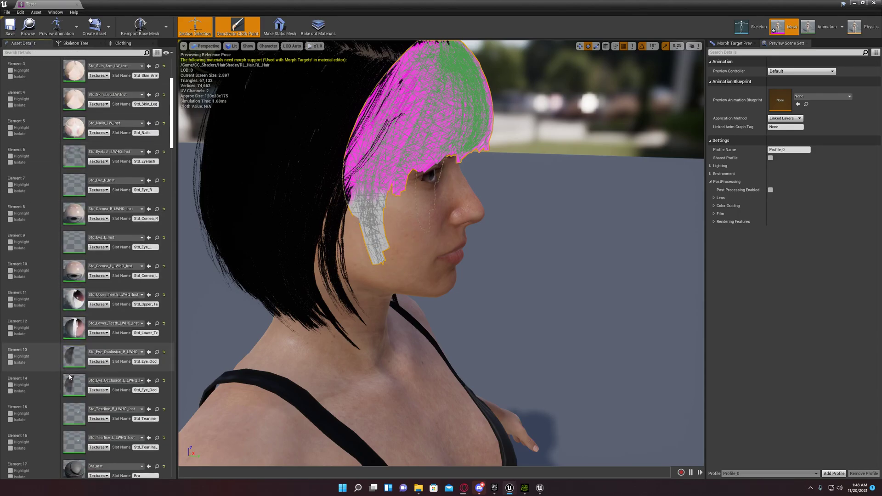
scroll(70, 377, down, 10)
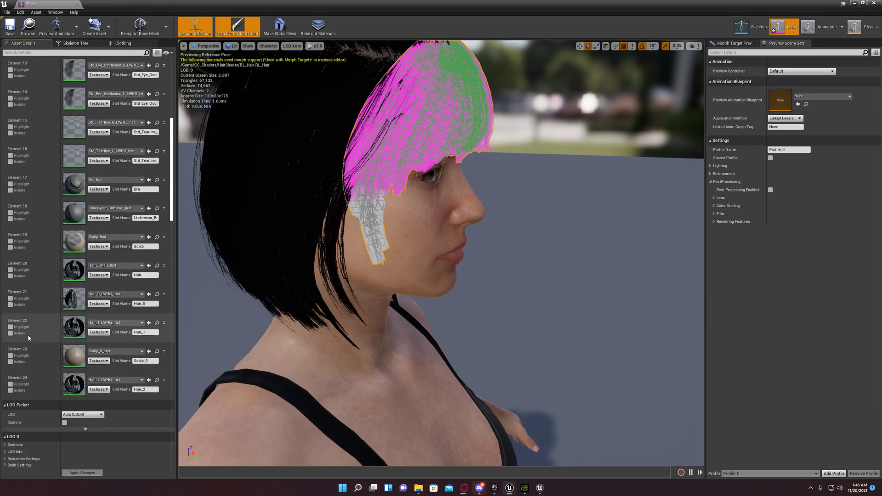
click(11, 305)
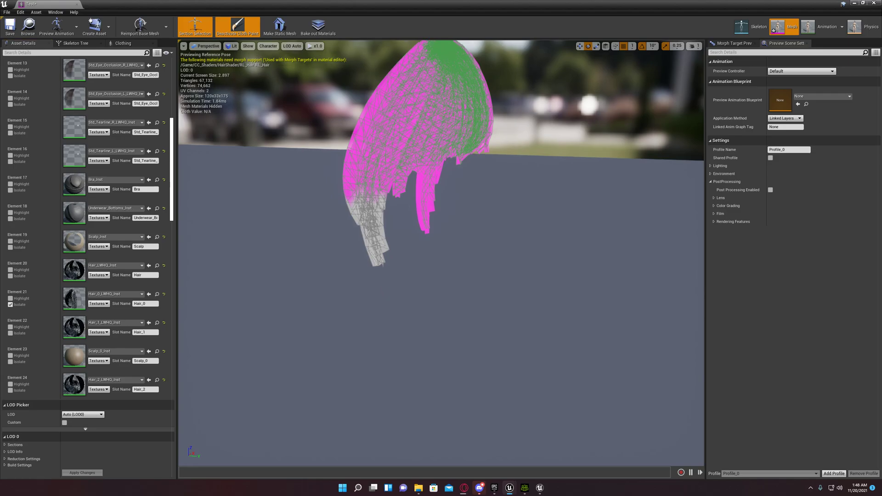
Step: Paint the bangs' front fringe and the opposite long side strand with the cloth value 45
scroll(375, 244, up, 5)
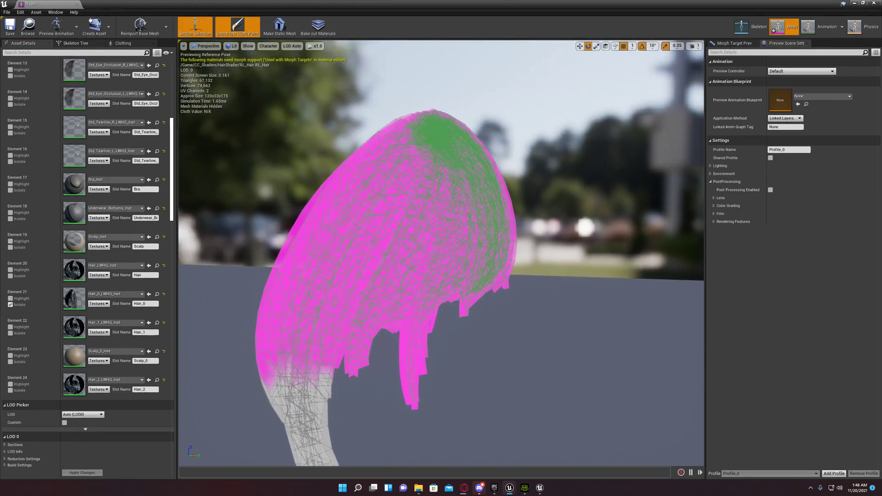
mouse_move(317, 391)
mouse_down()
mouse_move(412, 302)
mouse_move(396, 332)
mouse_up()
key(f)
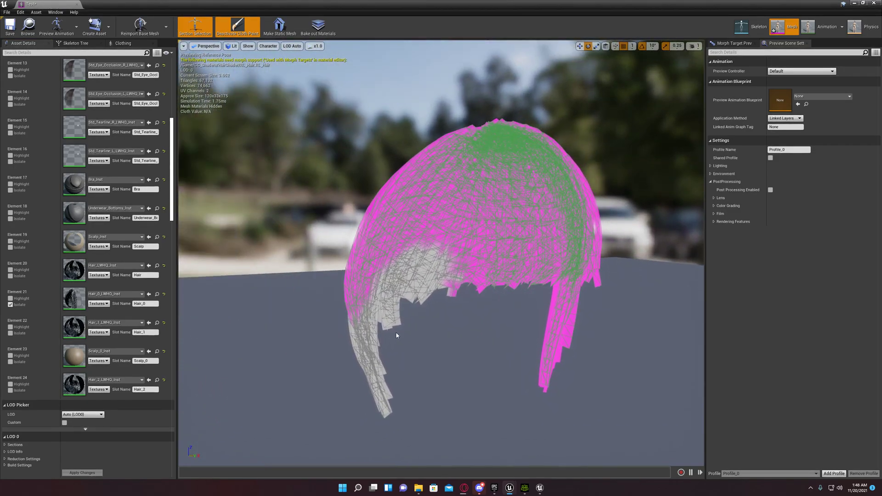
mouse_move(443, 288)
mouse_down()
mouse_move(470, 277)
mouse_move(541, 275)
mouse_up()
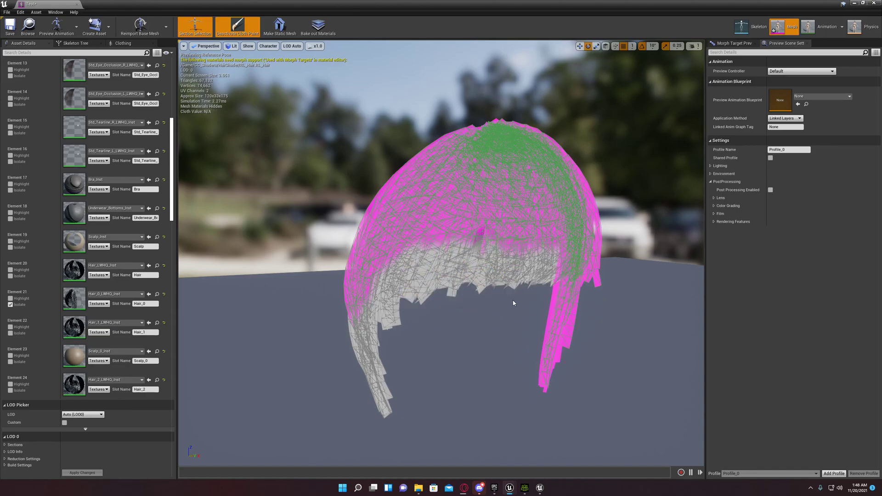
alt+drag(514, 303, 427, 288)
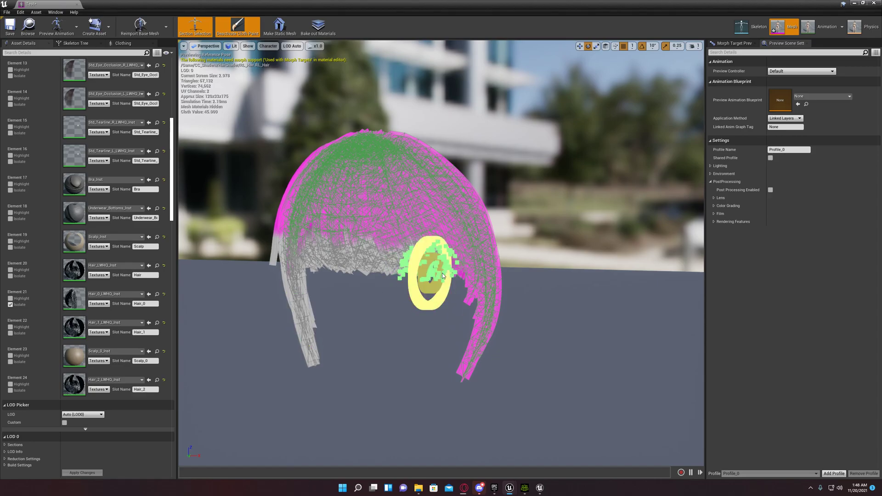
drag(467, 281, 472, 344)
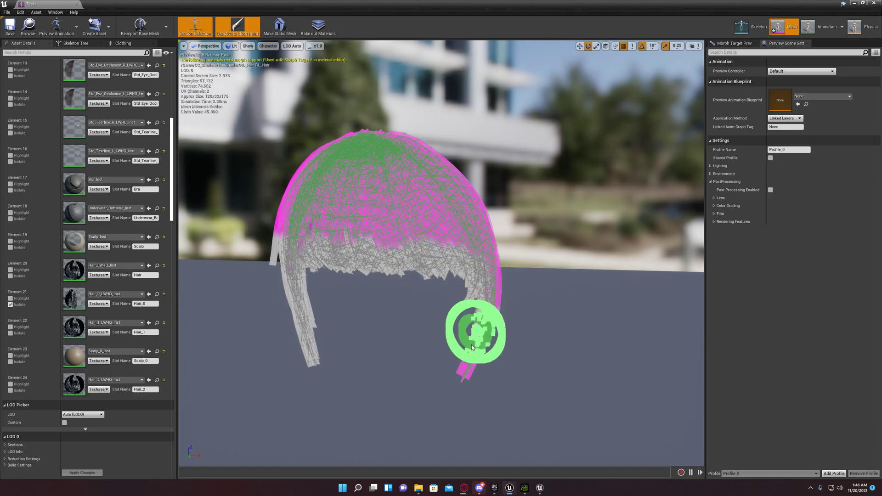
Step: Extend the 45 paint over the side of the bangs, between the fringe and the long strand
right_drag(463, 395, 551, 413)
right_drag(412, 352, 326, 308)
right_drag(464, 310, 468, 311)
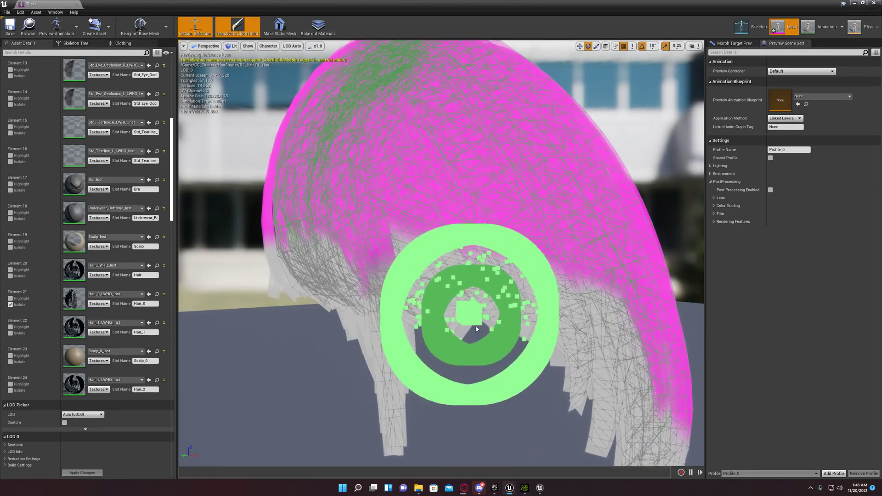
mouse_move(521, 327)
right_down()
mouse_move(478, 377)
mouse_move(464, 375)
right_up()
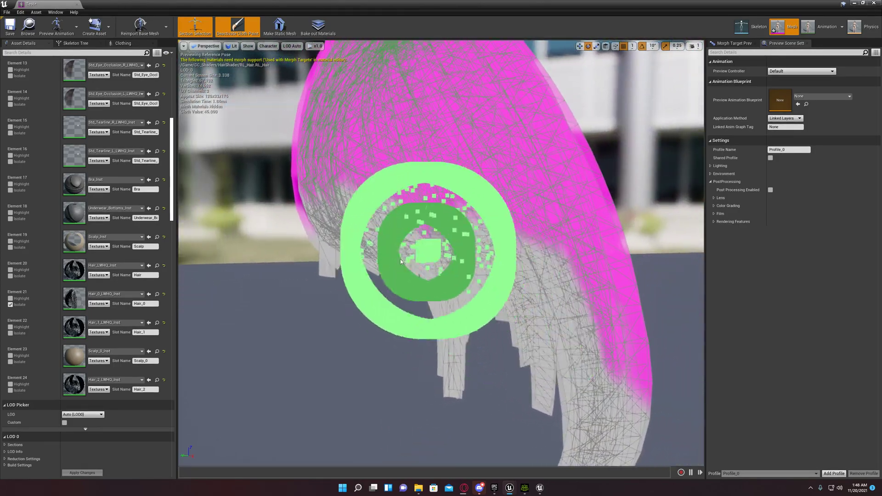
drag(405, 252, 454, 287)
mouse_move(453, 287)
right_down()
mouse_move(480, 275)
mouse_move(413, 257)
mouse_move(358, 280)
mouse_move(271, 294)
mouse_move(421, 307)
right_up()
drag(440, 299, 452, 300)
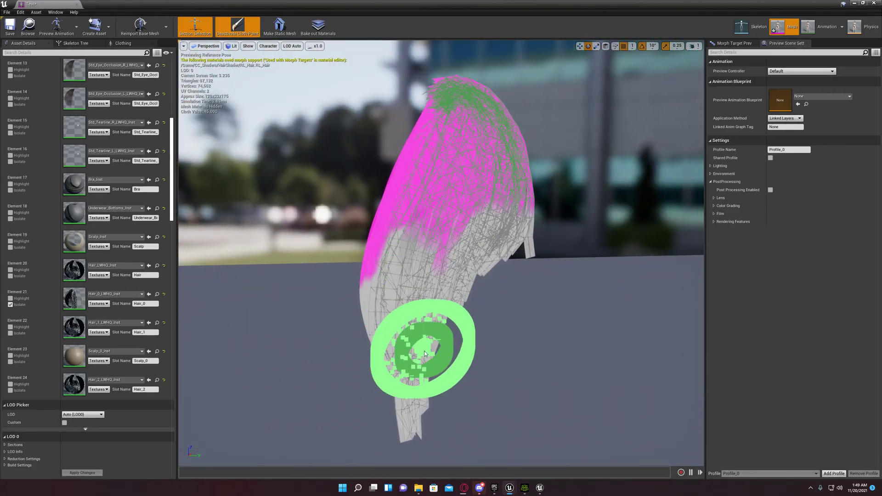
Step: Fill the unpainted areas on the inner faces and edges of the bangs' side strands with value 45
right_drag(424, 351, 408, 345)
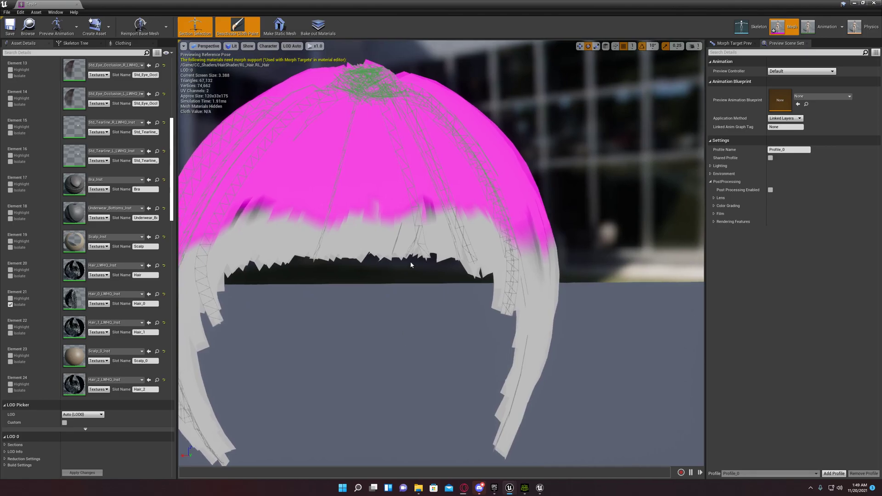
mouse_move(416, 252)
right_down()
mouse_move(429, 252)
mouse_move(414, 252)
right_up()
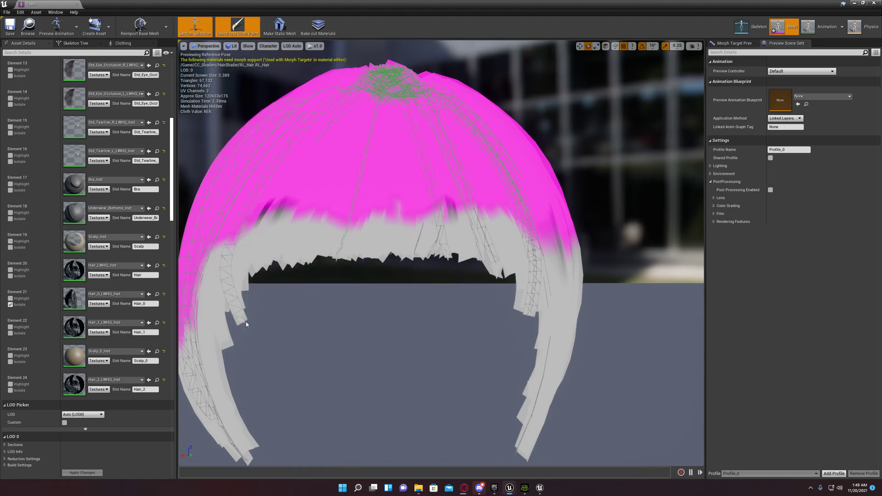
mouse_move(315, 405)
right_down()
mouse_move(276, 406)
mouse_move(400, 386)
right_up()
key(a)
key(w)
key(d)
mouse_move(487, 300)
mouse_down()
mouse_move(534, 363)
mouse_move(545, 395)
mouse_up()
key(s)
mouse_move(490, 372)
right_down()
mouse_move(436, 372)
mouse_move(549, 371)
right_up()
key(d)
key(w)
key(a)
key(w)
key(a)
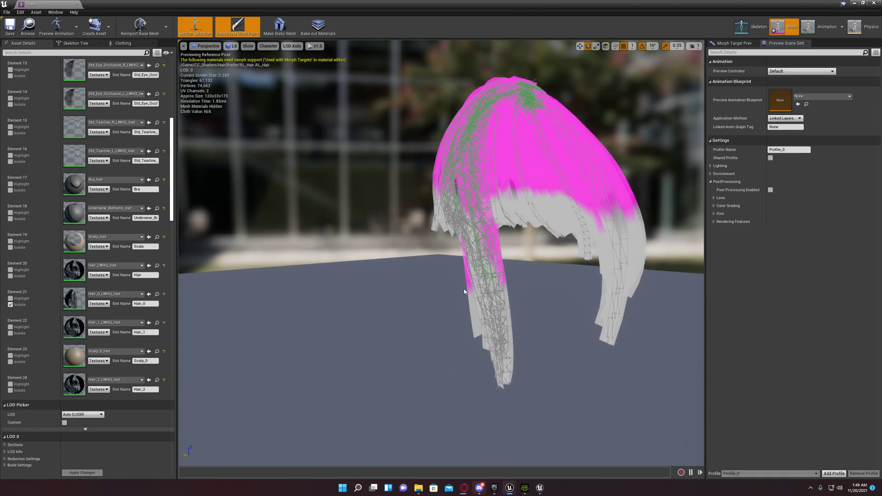
click(465, 288)
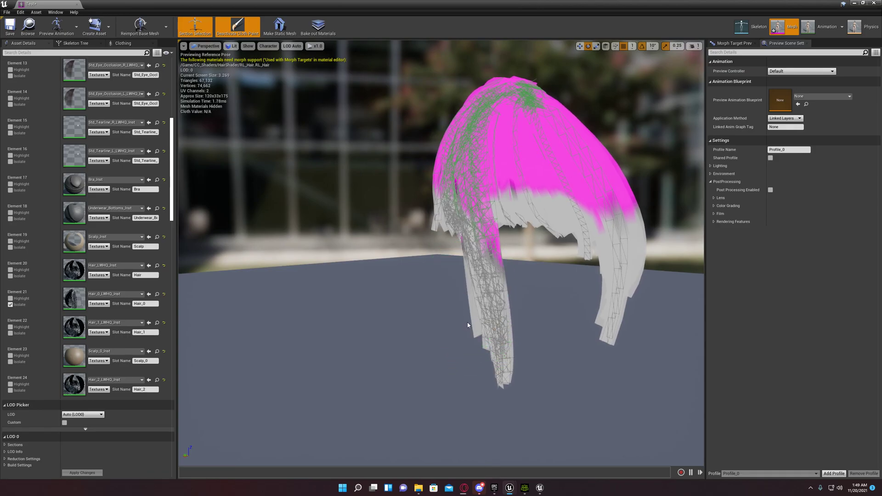
Step: Touch up the corner where the front fringe meets the long side strand with value 45
mouse_move(467, 325)
right_down()
mouse_move(426, 317)
mouse_move(478, 325)
mouse_move(459, 323)
right_up()
key(d)
key(a)
drag(311, 256, 311, 250)
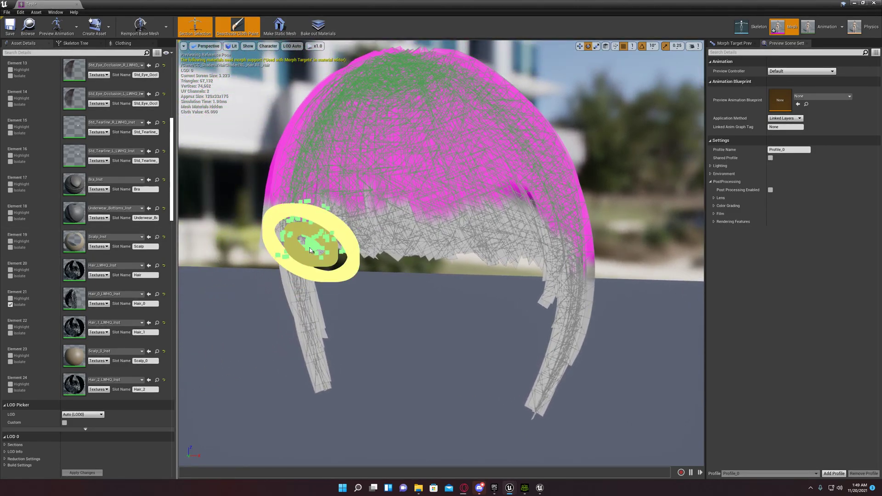
Step: Switch the cloth painting tool to Smooth and smooth the whole Test_Bangs_0 mesh five times at strength 0.2
scroll(124, 300, down, 10)
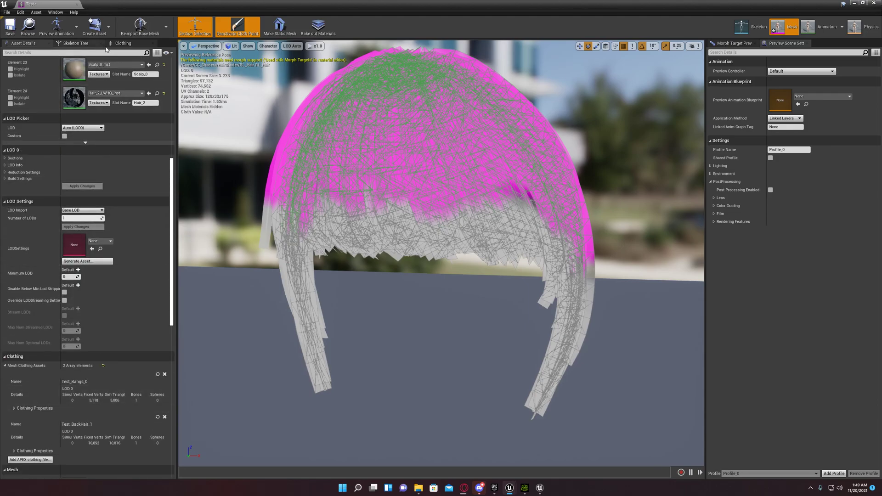
click(122, 43)
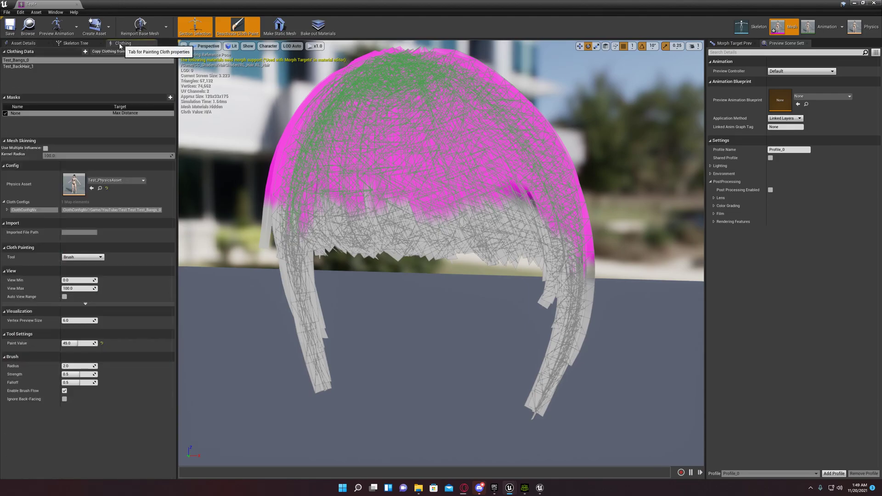
click(56, 12)
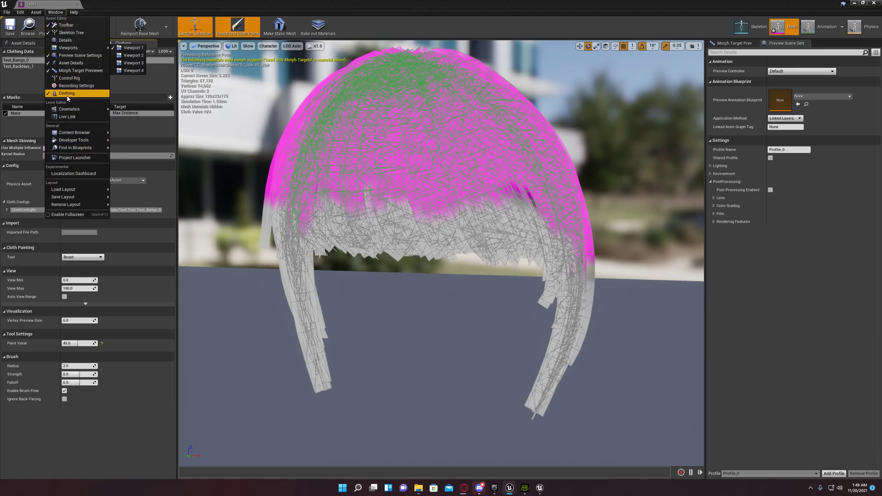
click(157, 141)
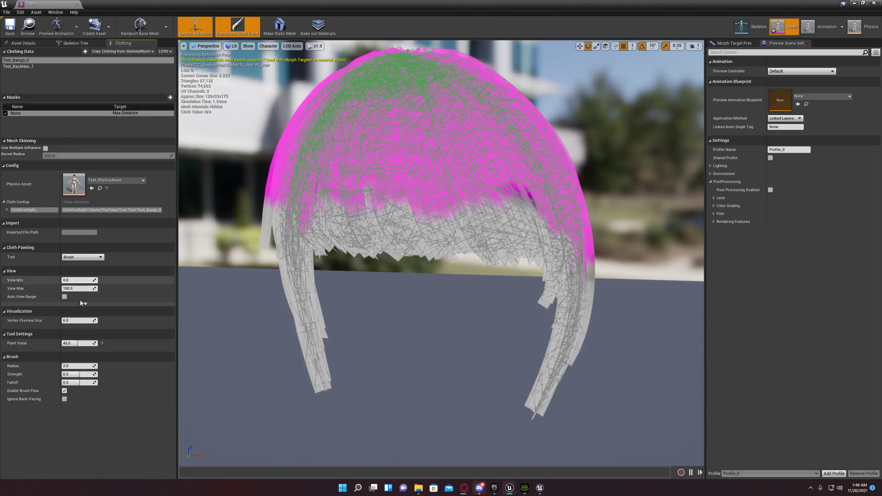
click(70, 273)
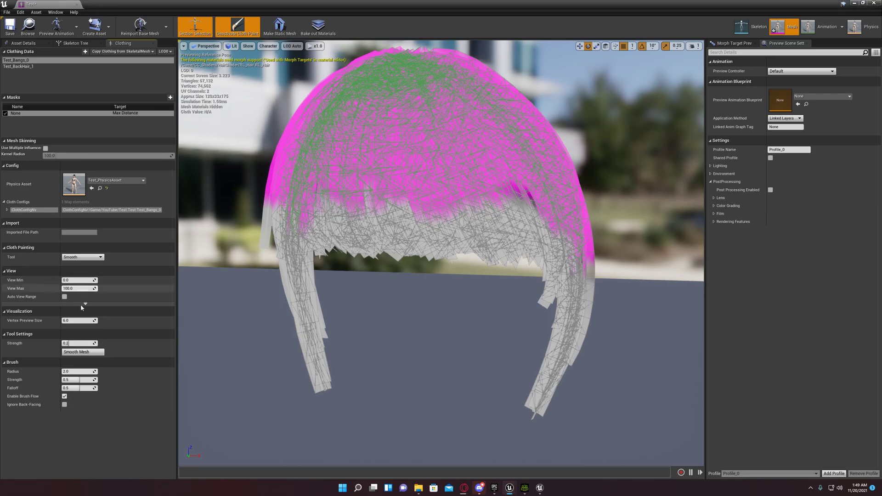
click(74, 352)
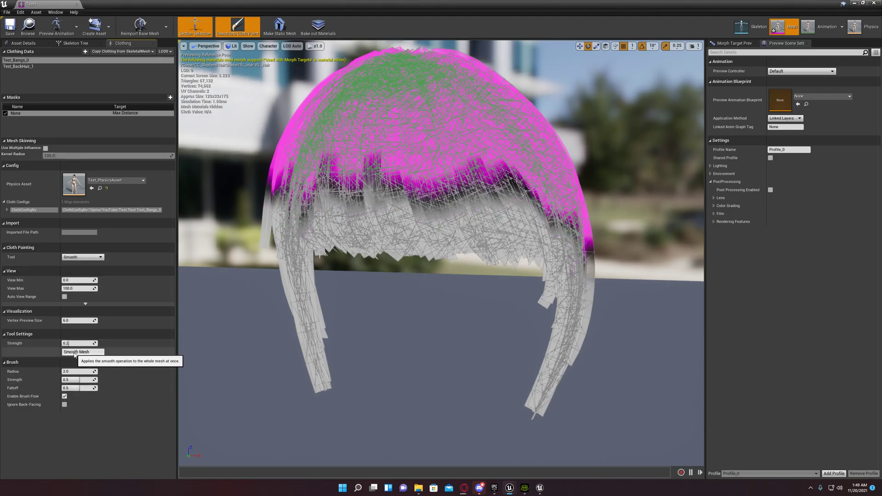
click(78, 353)
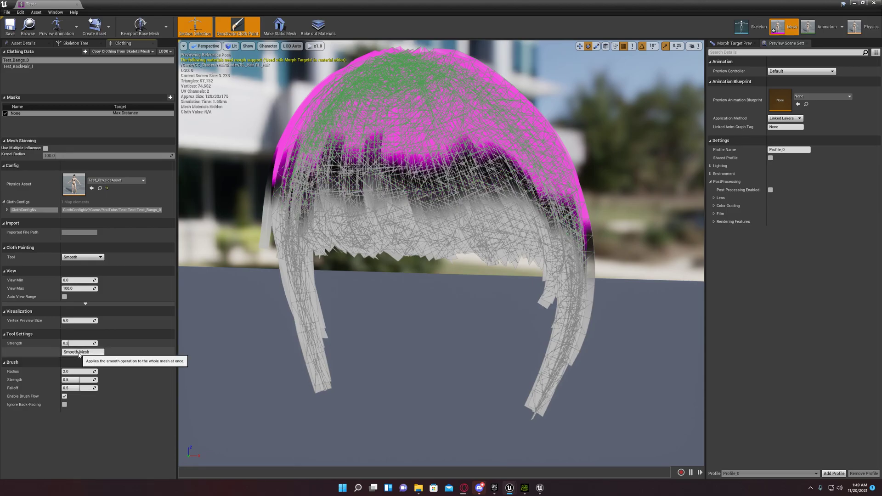
click(78, 353)
click(79, 352)
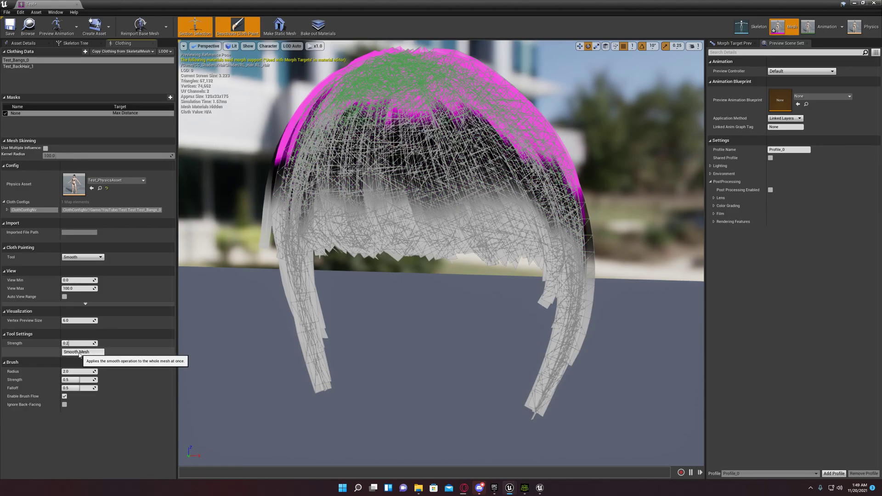
click(78, 353)
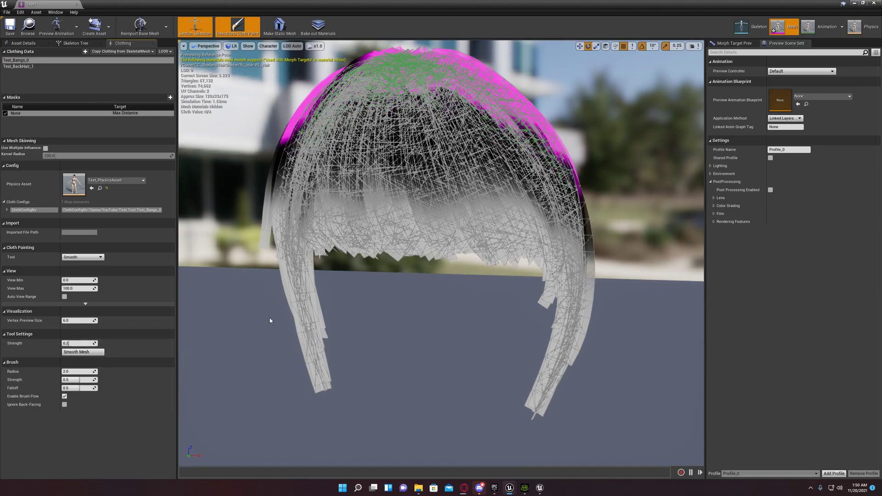
Step: Return to the Brush tool with a paint value of 0 and paint over the crown of the bangs
mouse_move(269, 321)
right_down()
mouse_move(269, 202)
mouse_move(206, 230)
mouse_move(239, 391)
mouse_move(270, 349)
mouse_move(269, 408)
mouse_move(270, 338)
mouse_move(280, 323)
right_up()
key(w)
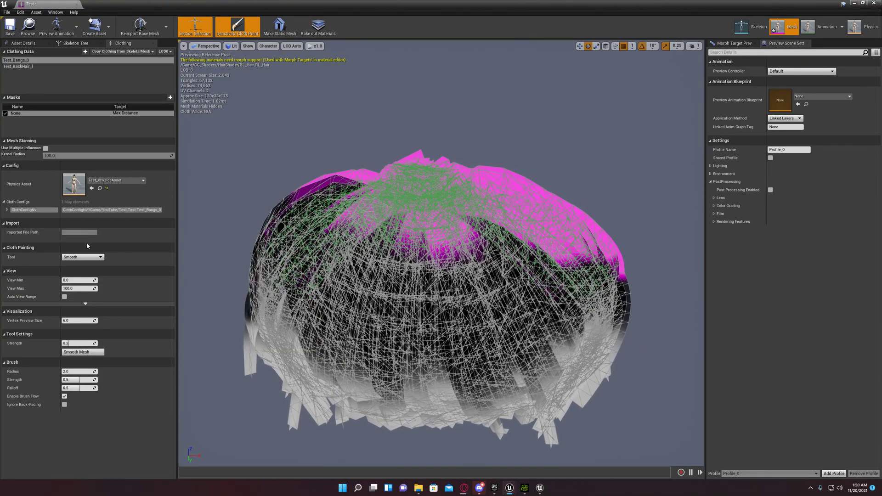
click(78, 263)
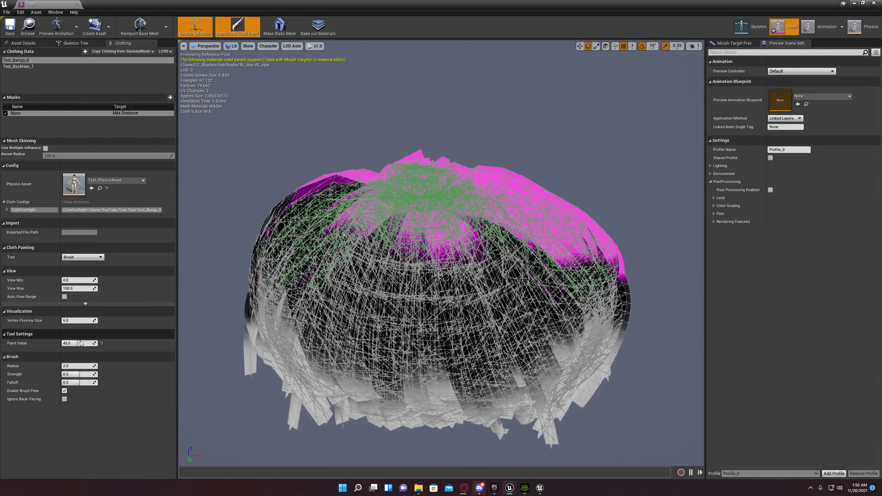
mouse_move(343, 170)
mouse_down()
mouse_move(331, 182)
mouse_move(357, 173)
mouse_move(319, 181)
mouse_move(500, 197)
mouse_move(482, 207)
mouse_move(507, 193)
mouse_move(484, 217)
mouse_move(515, 206)
mouse_move(464, 236)
mouse_move(508, 208)
mouse_move(420, 229)
mouse_move(333, 207)
mouse_move(315, 192)
mouse_move(299, 138)
mouse_move(451, 212)
mouse_move(502, 186)
mouse_move(486, 214)
mouse_move(498, 200)
mouse_move(495, 214)
mouse_move(369, 247)
mouse_move(202, 207)
mouse_up()
mouse_move(367, 183)
right_down()
mouse_move(368, 207)
mouse_move(284, 183)
mouse_move(366, 182)
right_up()
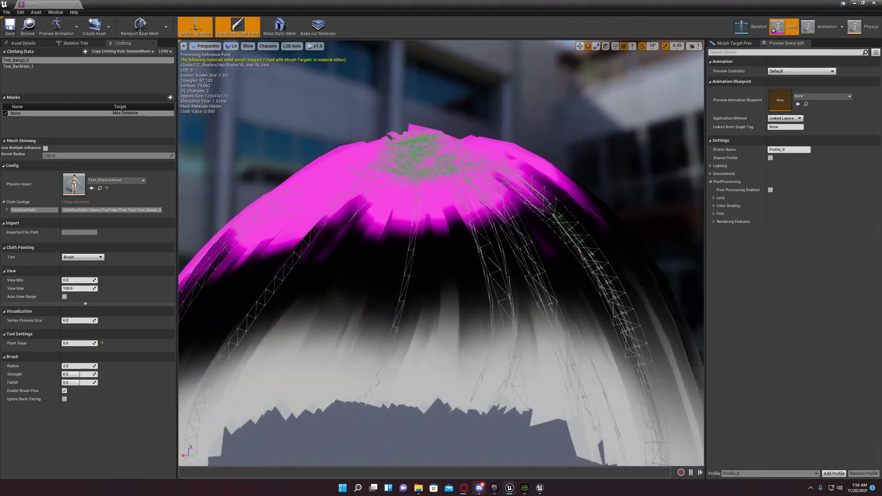
mouse_move(376, 185)
mouse_down()
mouse_move(458, 164)
mouse_move(384, 179)
mouse_up()
mouse_move(384, 179)
right_down()
mouse_move(258, 170)
mouse_move(193, 183)
right_up()
mouse_move(322, 216)
right_down()
mouse_move(280, 216)
mouse_move(386, 183)
right_up()
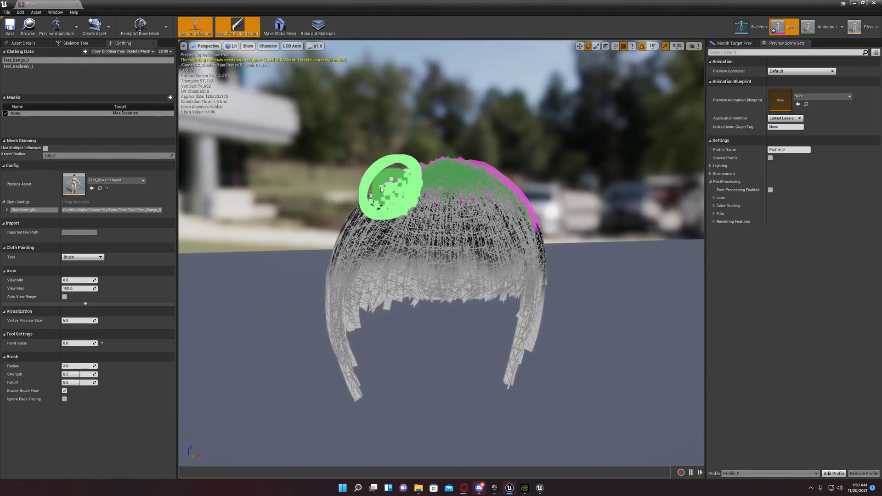
Step: Select the Test_BackHair_1 clothing data, set the paint value to 45 and paint the tips along one side of the back hair
click(23, 68)
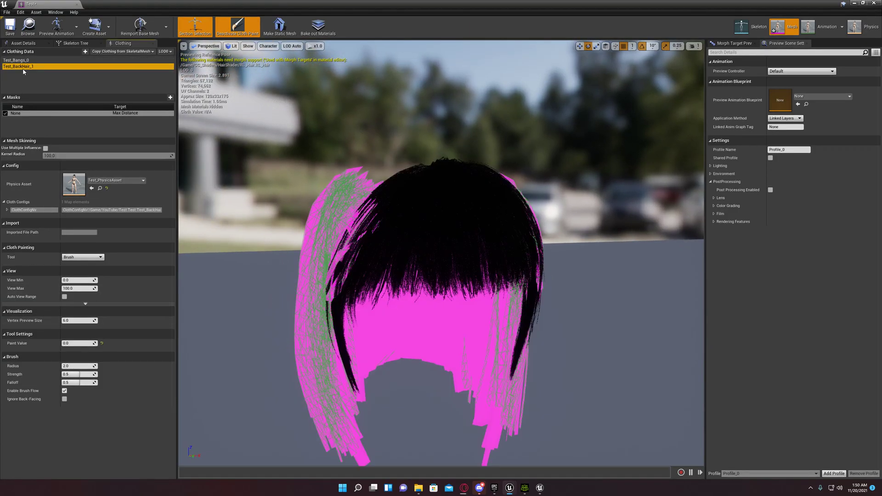
mouse_move(321, 280)
right_down()
mouse_move(359, 279)
mouse_move(460, 331)
mouse_move(464, 349)
mouse_move(359, 303)
right_up()
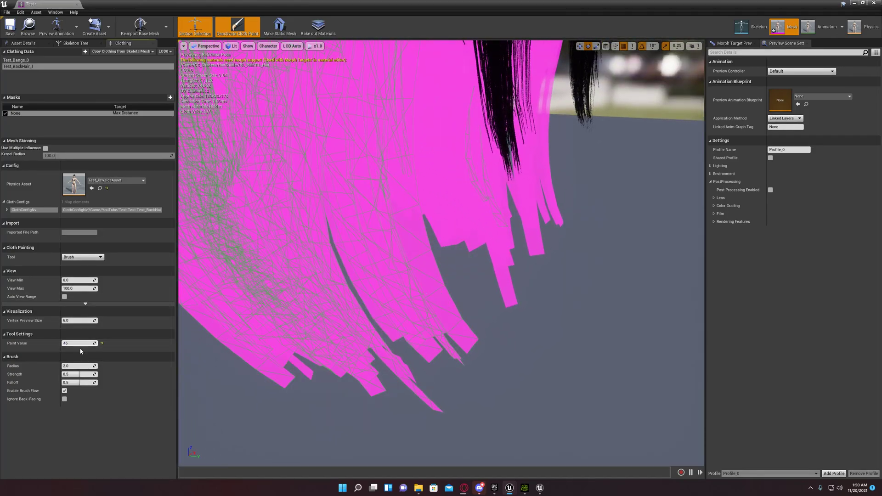
mouse_move(429, 315)
mouse_down()
mouse_move(425, 335)
mouse_move(478, 252)
mouse_move(556, 181)
mouse_move(542, 206)
mouse_move(459, 236)
mouse_move(392, 394)
mouse_move(397, 307)
mouse_move(363, 330)
mouse_move(411, 422)
mouse_move(351, 346)
mouse_move(292, 350)
mouse_move(316, 321)
mouse_move(263, 381)
mouse_move(265, 368)
mouse_move(344, 333)
mouse_up()
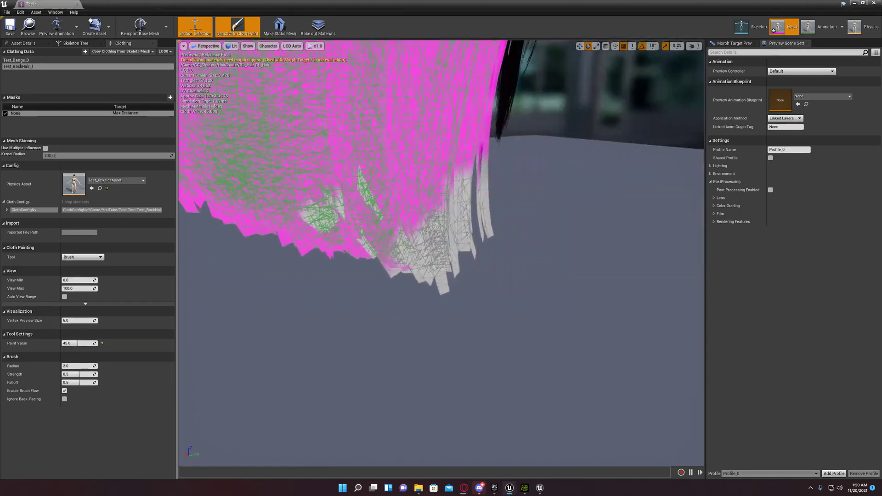
alt+right_drag(345, 333, 322, 271)
mouse_move(322, 271)
mouse_down()
mouse_move(340, 273)
mouse_move(310, 292)
mouse_move(331, 290)
mouse_up()
Step: Paint the lower ends across the rear of the back hair with value 45
mouse_move(331, 289)
alt+mouse_down()
mouse_move(447, 288)
mouse_move(390, 270)
mouse_move(436, 297)
mouse_move(510, 277)
alt+mouse_up()
mouse_move(465, 296)
mouse_down()
mouse_move(422, 281)
mouse_move(213, 246)
mouse_move(299, 246)
mouse_up()
right_drag(397, 257, 460, 257)
mouse_move(453, 257)
mouse_down()
mouse_move(436, 270)
mouse_move(374, 281)
mouse_move(344, 310)
mouse_move(481, 257)
mouse_move(597, 302)
mouse_up()
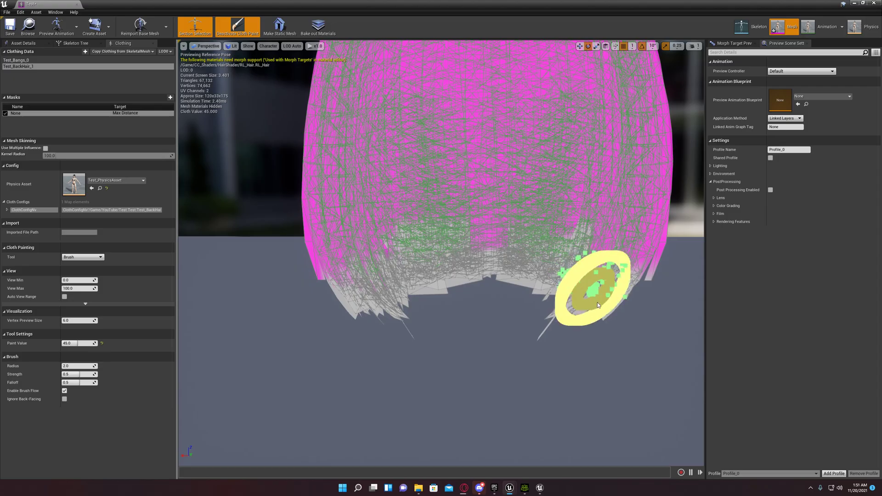
Step: Paint the lower ends around the rear corner and along one side of the back hair with value 45
right_drag(597, 302, 676, 303)
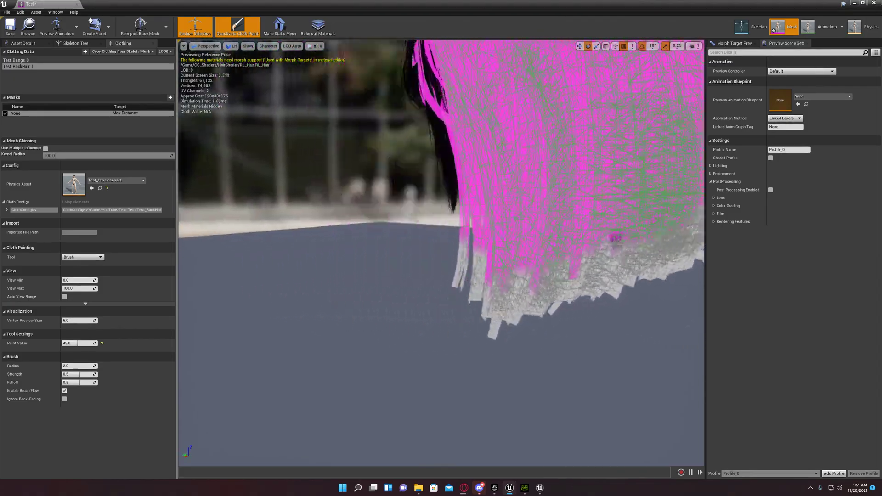
right_drag(501, 276, 553, 301)
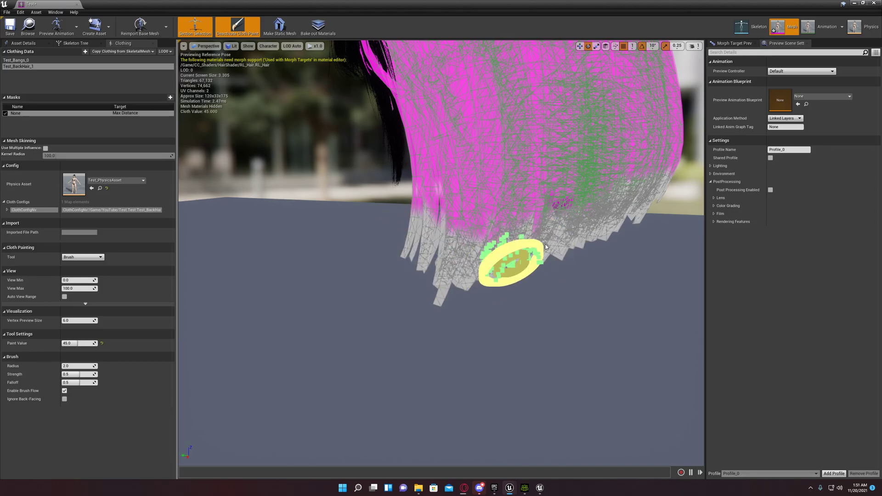
right_drag(489, 270, 489, 270)
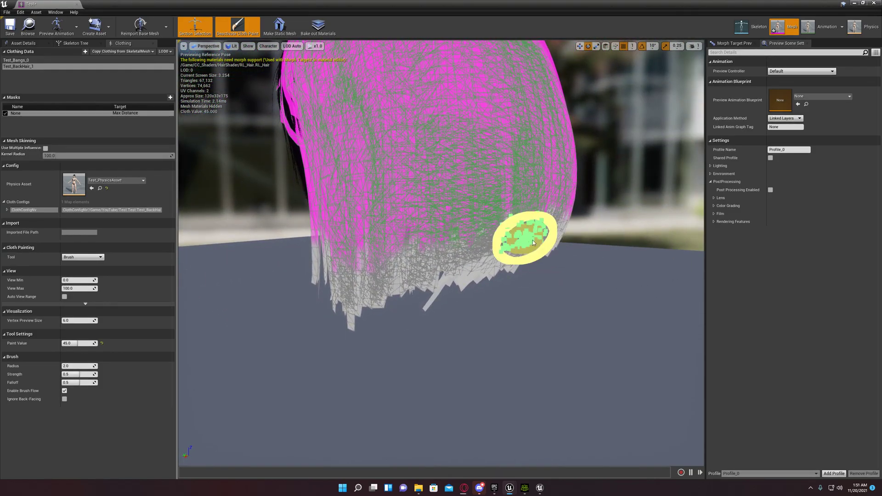
mouse_move(533, 240)
mouse_down()
mouse_move(550, 241)
mouse_move(536, 238)
mouse_up()
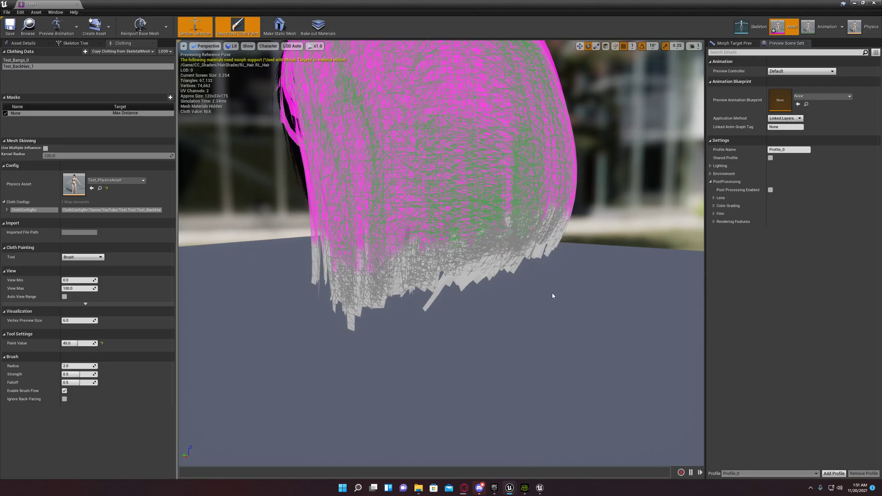
right_drag(553, 296, 552, 296)
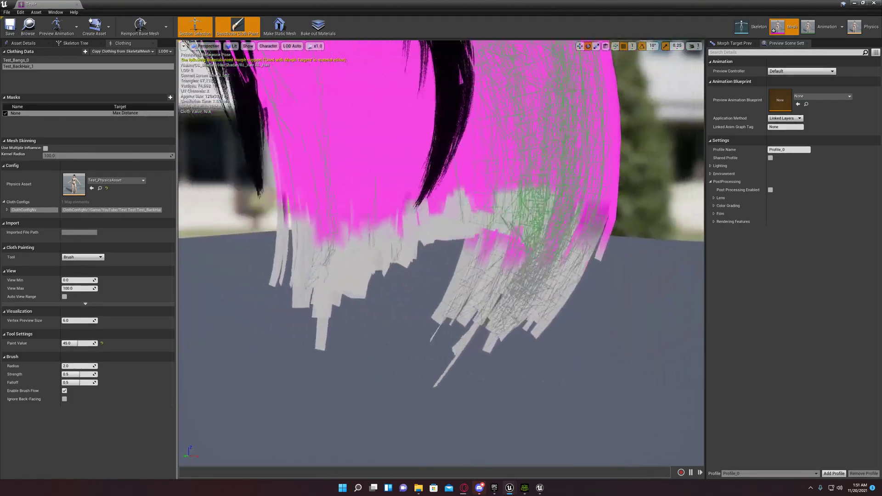
Step: Paint the inner faces of the back hair's lower ends, seen from the front, with value 45
right_drag(549, 208, 549, 208)
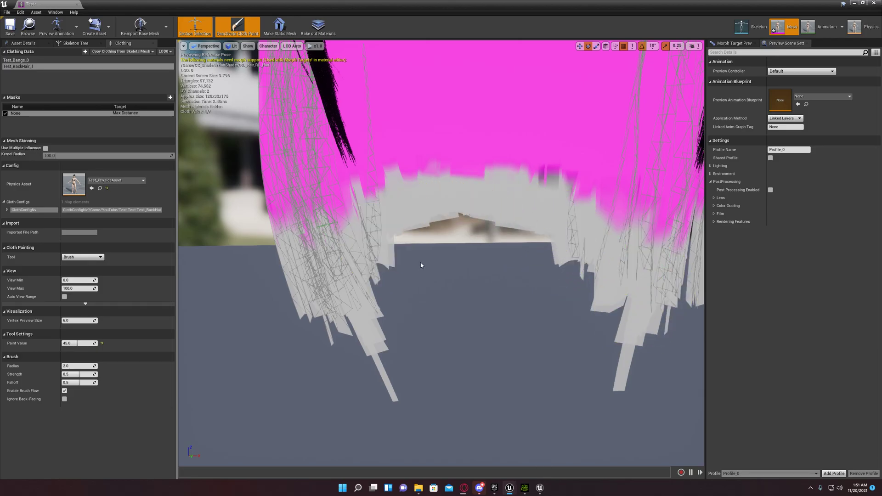
right_drag(421, 265, 421, 265)
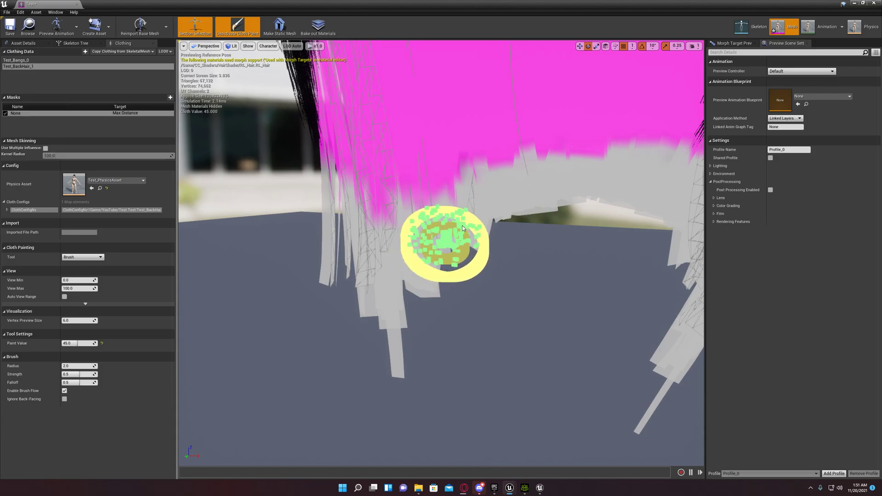
right_drag(451, 265, 451, 265)
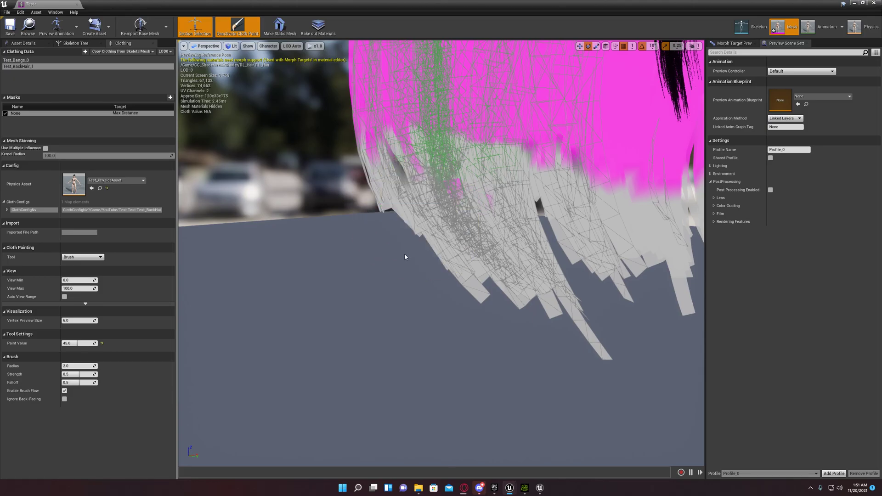
Step: Paint the outer lower ends along the opposite side and around to the rear with value 45
right_drag(406, 254, 383, 255)
drag(383, 256, 301, 234)
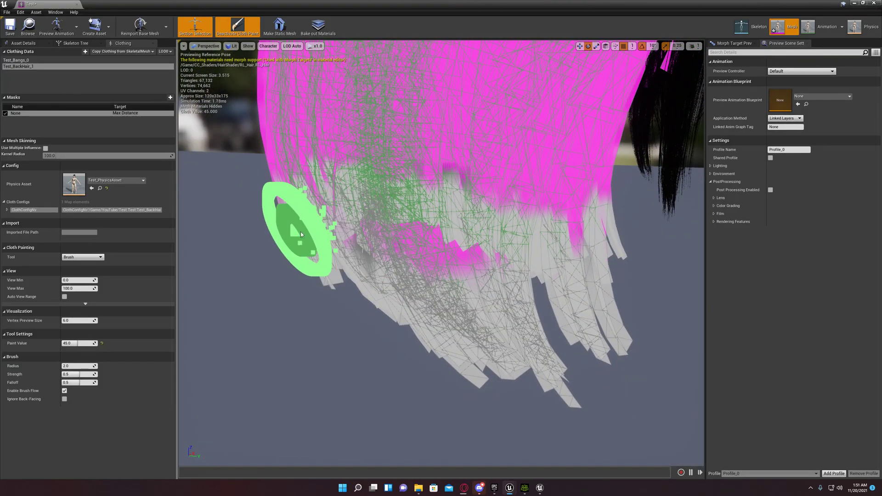
right_drag(308, 261, 309, 261)
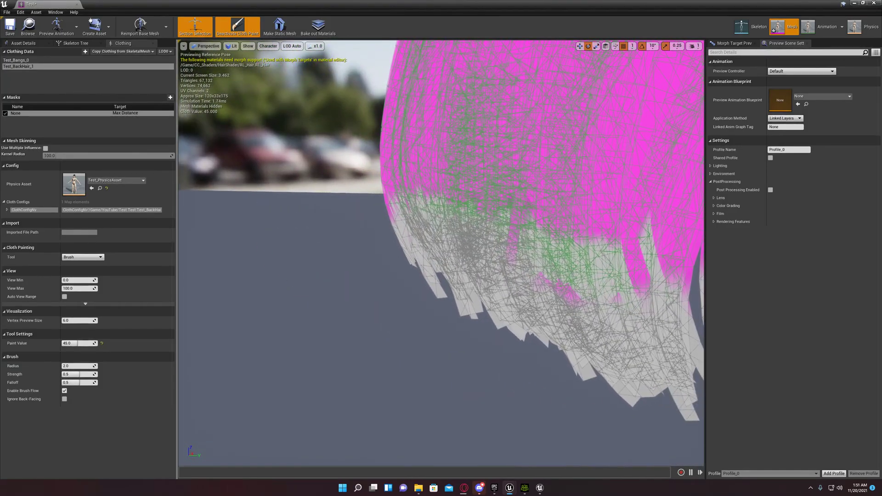
right_drag(410, 256, 458, 290)
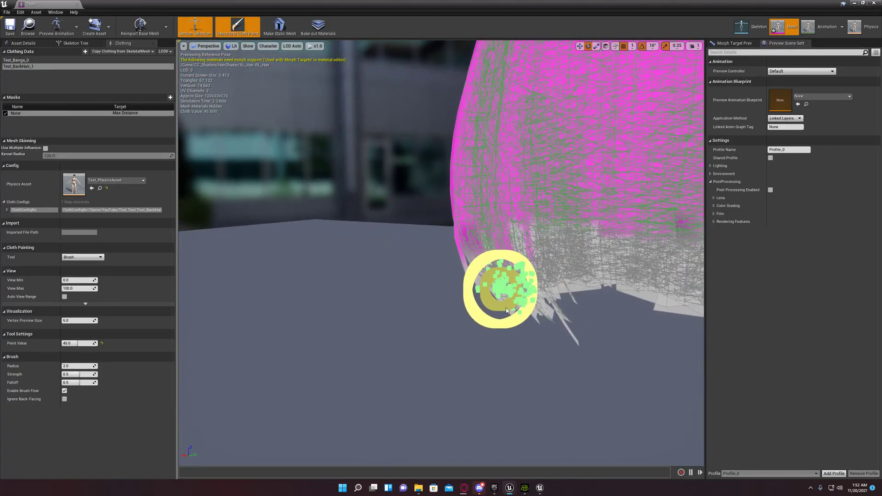
right_drag(506, 309, 505, 309)
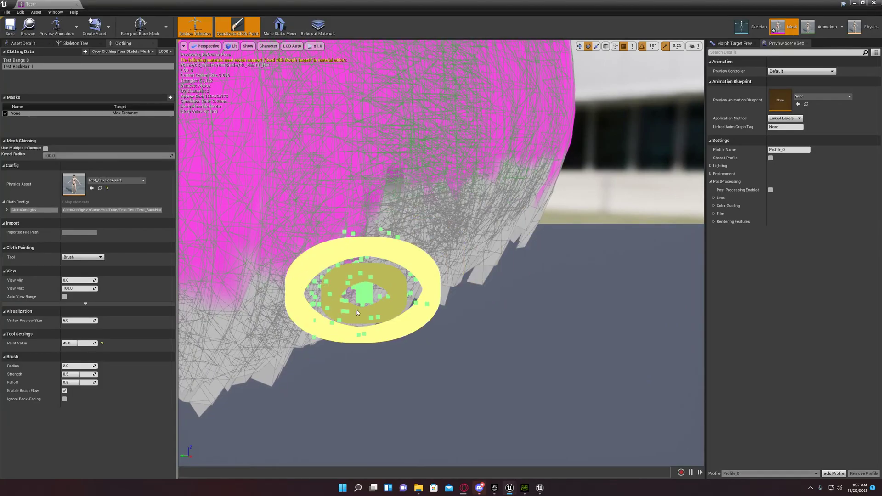
mouse_move(356, 312)
mouse_down()
mouse_move(446, 287)
mouse_move(527, 239)
mouse_move(534, 222)
mouse_up()
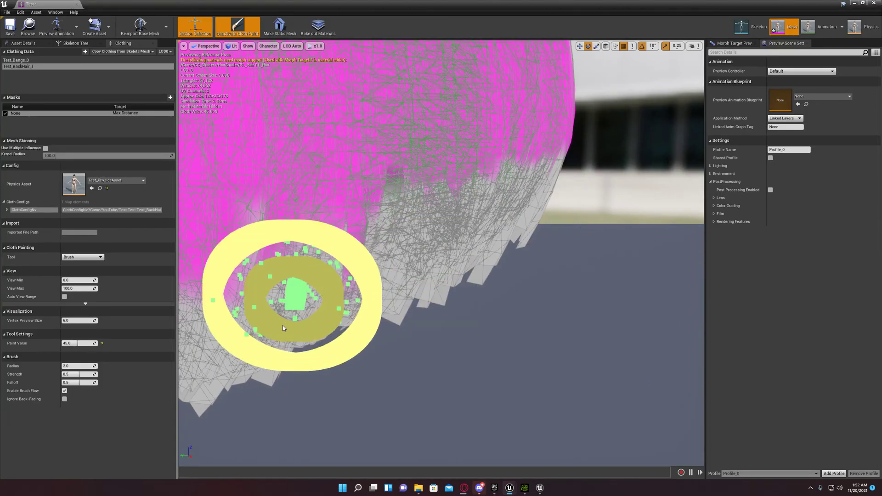
Step: Fill the unpainted gaps on the side strands and on the inner strands of the back hair with value 45
right_drag(283, 326, 283, 326)
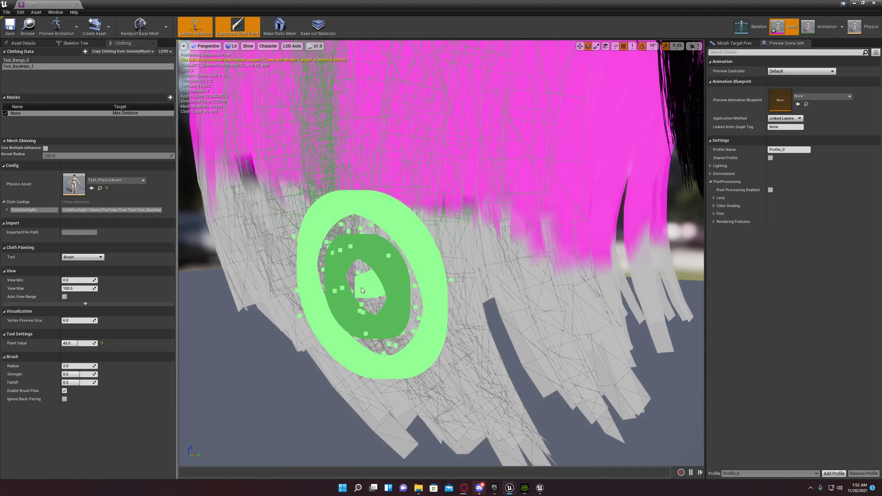
drag(364, 262, 349, 309)
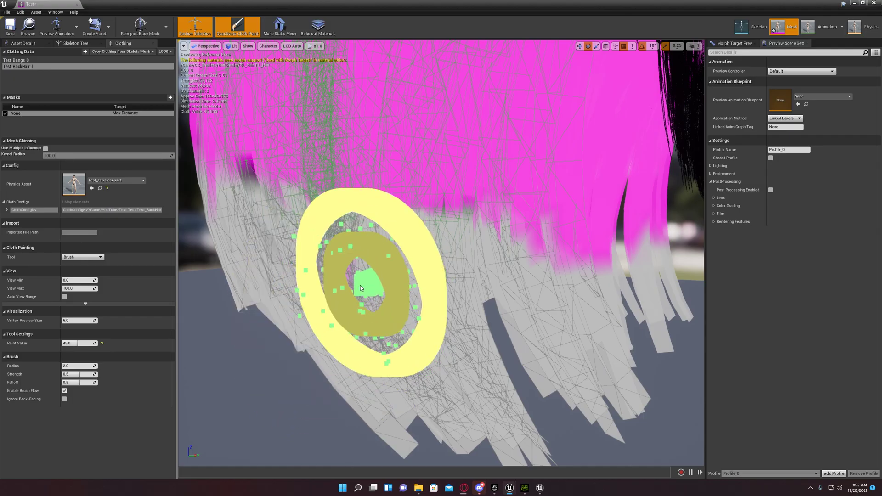
drag(350, 343, 417, 378)
right_drag(417, 378, 417, 378)
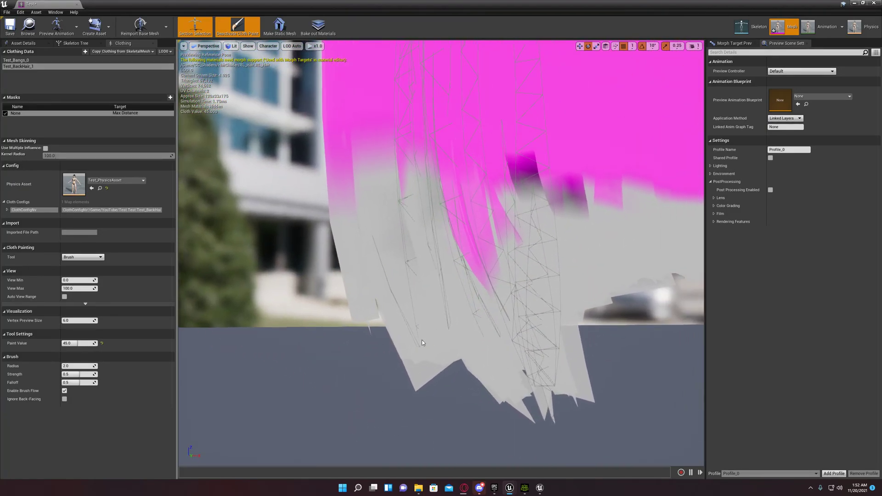
right_drag(489, 264, 489, 264)
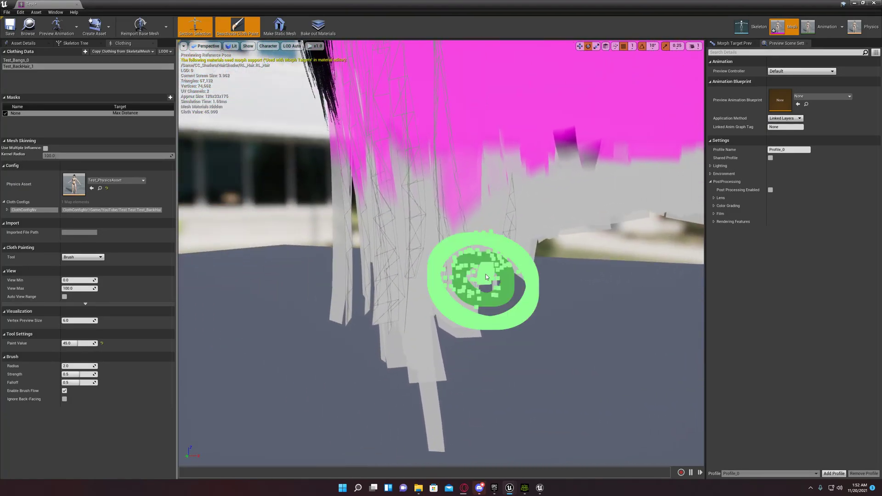
drag(481, 216, 458, 247)
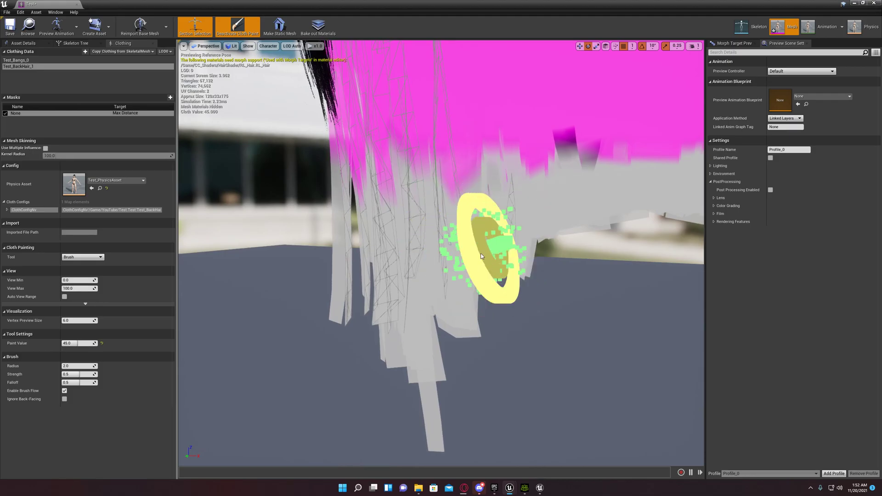
Step: Cover the remaining unpainted streaks among the overlapping strands at the rear corner with value 45
right_drag(513, 277, 513, 276)
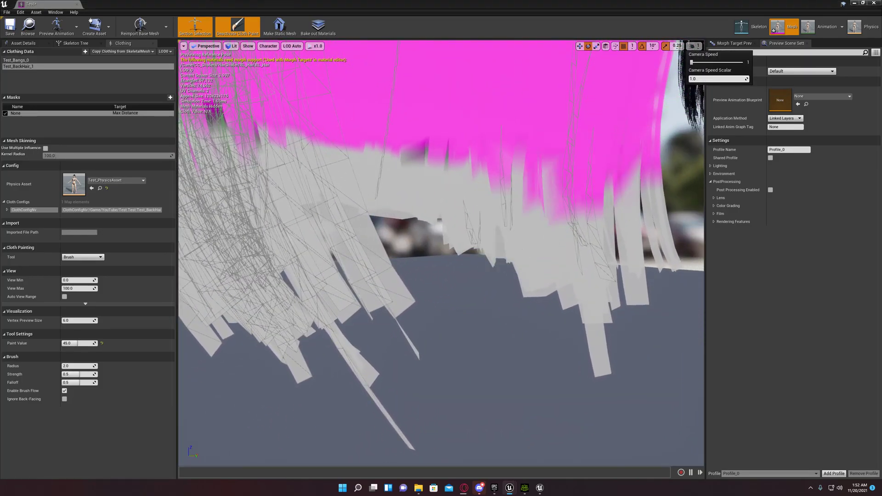
mouse_move(554, 270)
right_down()
mouse_move(541, 278)
mouse_move(536, 236)
right_up()
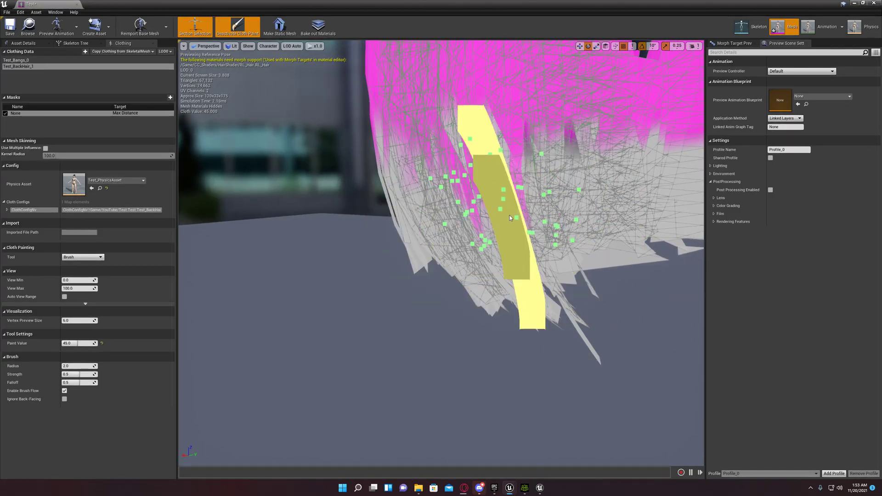
right_drag(476, 233, 501, 281)
mouse_move(476, 265)
mouse_down()
mouse_move(481, 250)
mouse_move(486, 298)
mouse_up()
mouse_move(486, 299)
right_down()
mouse_move(542, 294)
mouse_move(377, 278)
right_up()
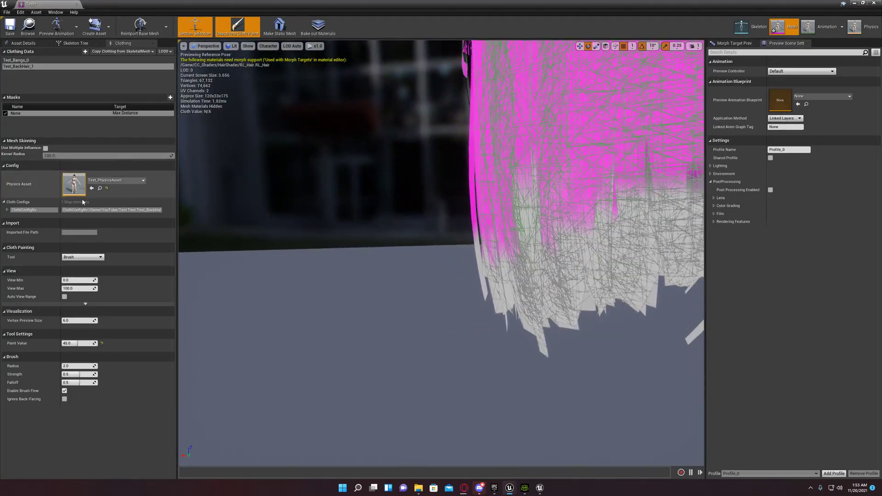
Step: Switch the cloth painting tool to Smooth and smooth the whole Test_BackHair_1 mesh repeatedly at strength 0.2
click(69, 273)
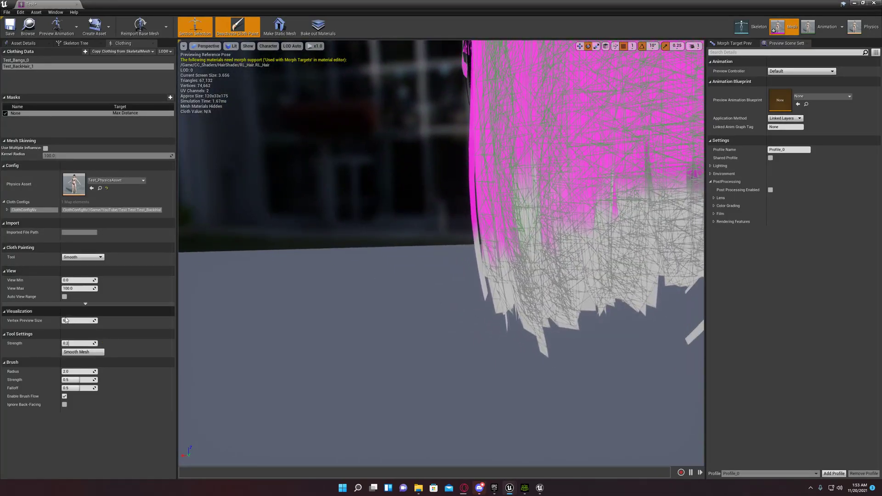
click(78, 352)
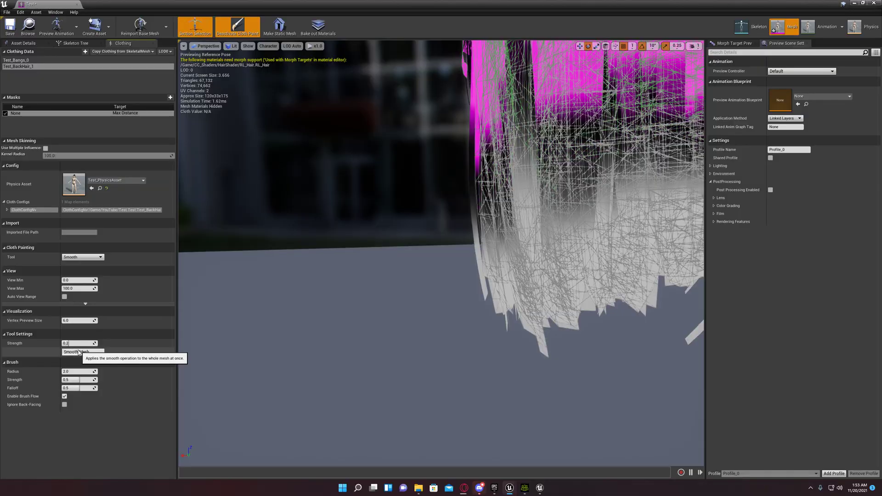
click(79, 352)
mouse_move(441, 252)
right_down()
mouse_move(542, 257)
mouse_move(602, 246)
mouse_move(496, 239)
mouse_move(382, 187)
right_up()
mouse_move(467, 205)
right_down()
mouse_move(499, 209)
mouse_move(474, 210)
mouse_move(459, 236)
mouse_move(441, 236)
right_up()
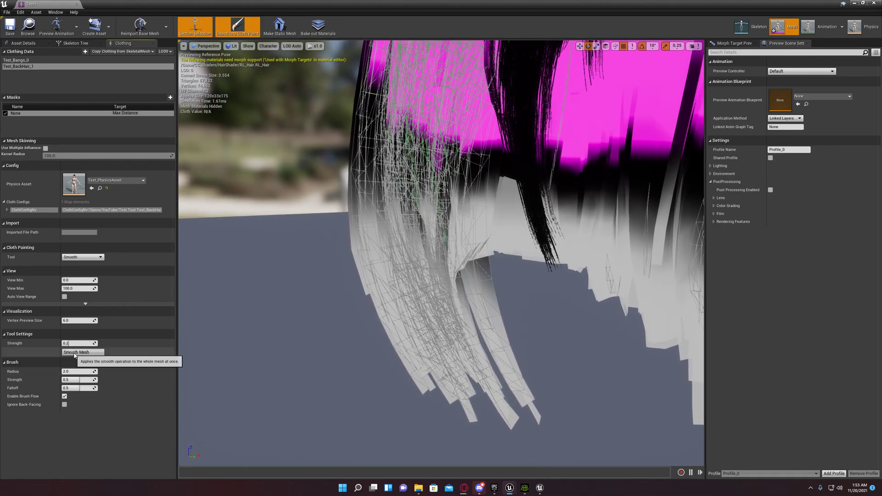
Step: Check the gradient on the back hair and apply three more whole-mesh smoothing passes at strength 0.2
right_drag(294, 313, 377, 308)
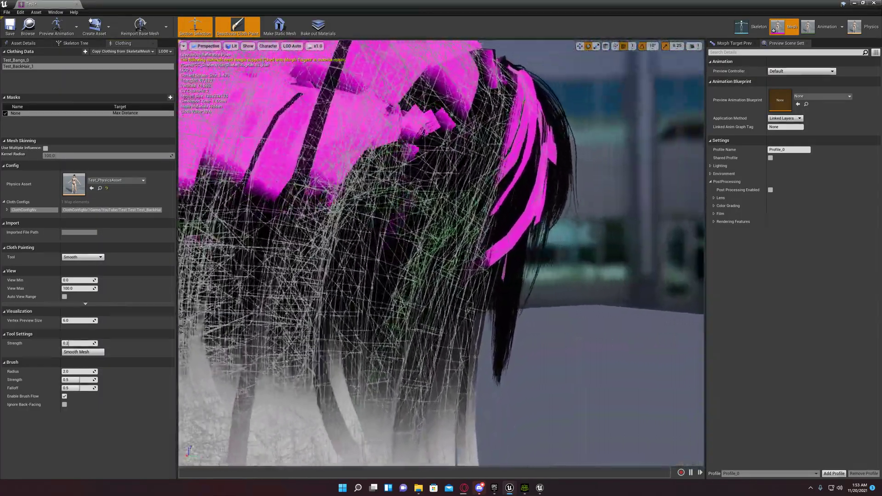
right_drag(434, 243, 427, 243)
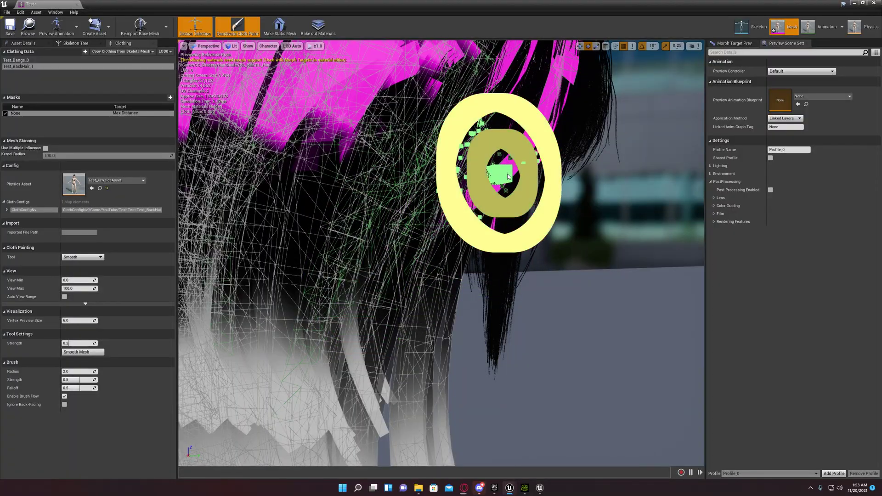
mouse_move(427, 243)
right_down()
mouse_move(593, 243)
mouse_move(389, 247)
right_up()
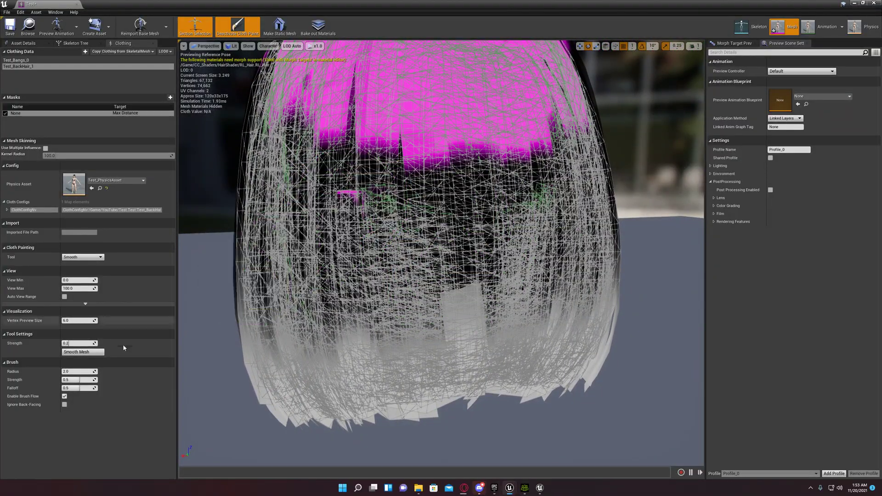
click(78, 352)
click(78, 352)
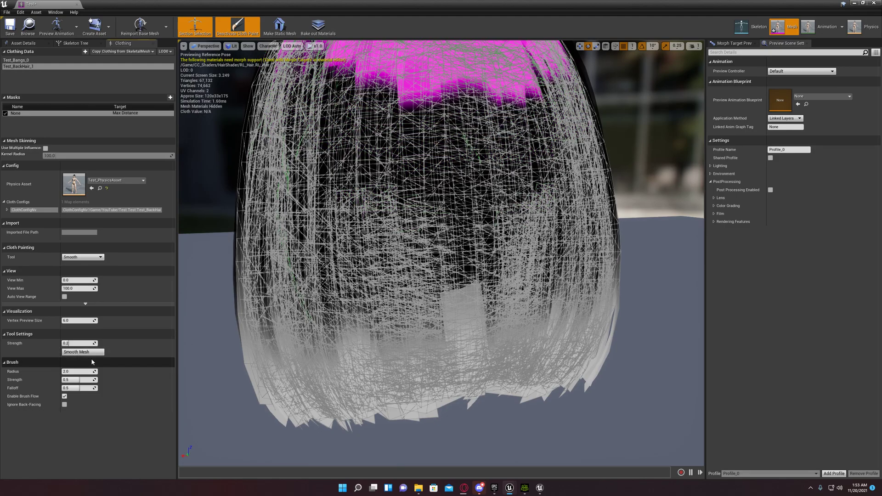
click(85, 354)
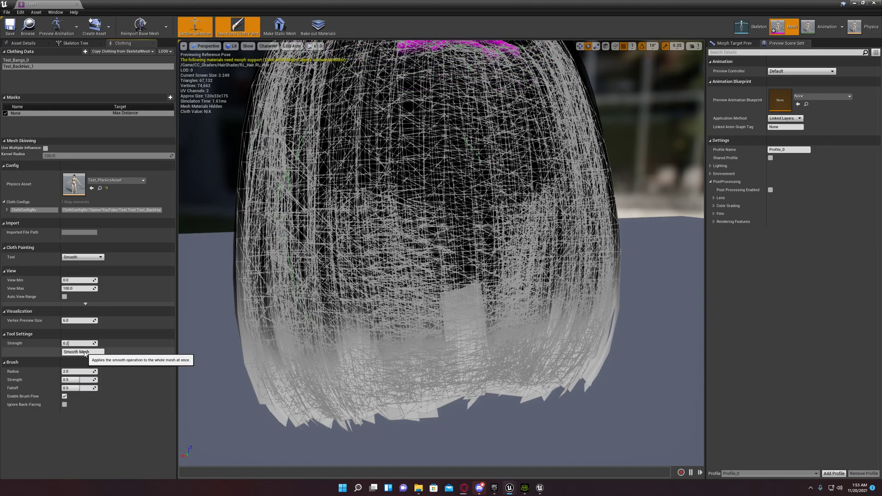
Step: Return to the Brush tool with a paint value of 0 and paint across the rear of the back hair's crown
mouse_move(355, 349)
right_down()
mouse_move(376, 324)
mouse_move(303, 360)
right_up()
scroll(399, 335, down, 2)
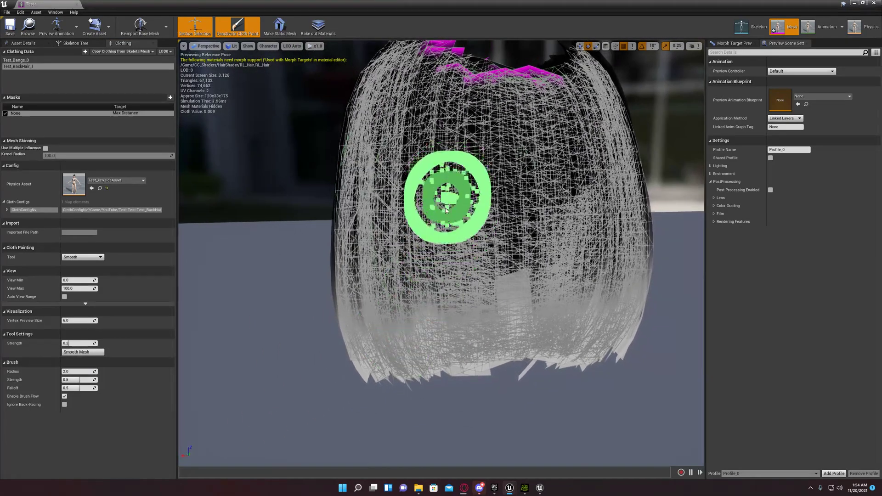
right_drag(435, 357, 416, 304)
key(w)
mouse_move(440, 381)
right_down()
mouse_move(436, 427)
mouse_move(419, 355)
right_up()
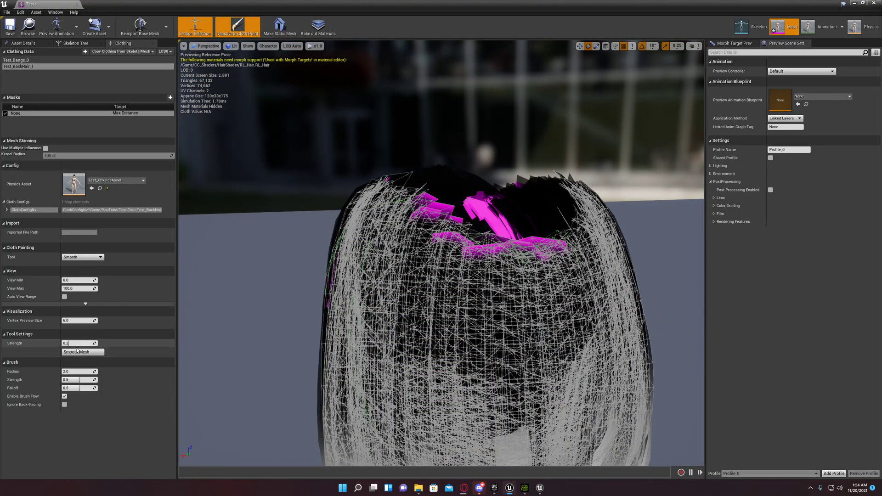
click(69, 263)
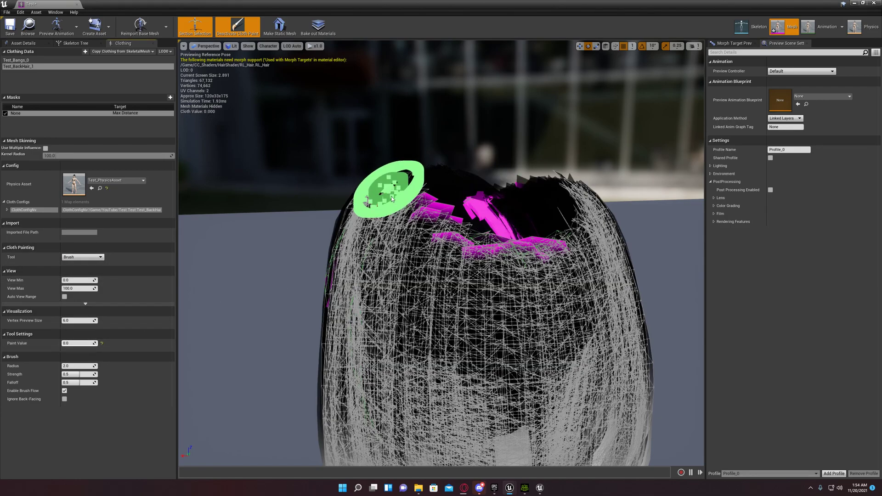
mouse_move(414, 220)
mouse_down()
mouse_move(515, 269)
mouse_move(483, 256)
mouse_move(527, 252)
mouse_up()
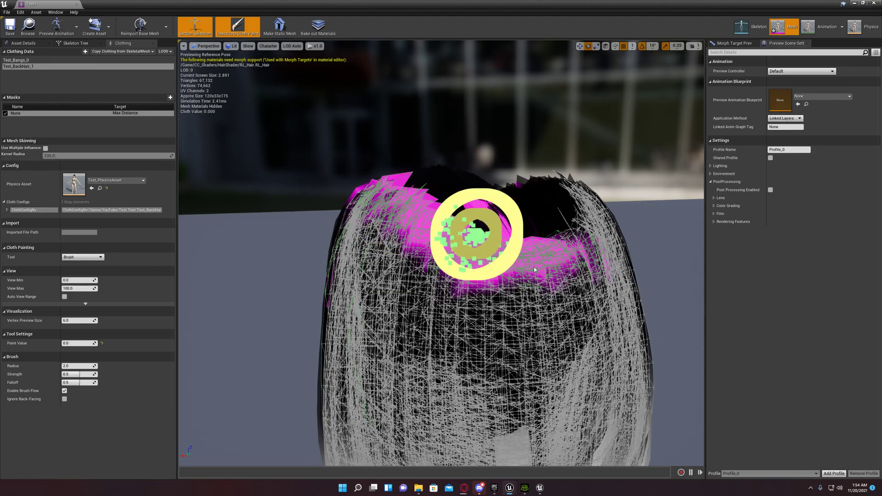
Step: Continue painting value 0 across the rear crown and its upper corner on the Test_BackHair_1 mesh
mouse_move(556, 254)
right_down()
mouse_move(528, 234)
mouse_move(524, 252)
mouse_move(556, 256)
right_up()
mouse_move(449, 276)
mouse_down()
mouse_move(499, 214)
mouse_move(485, 226)
mouse_up()
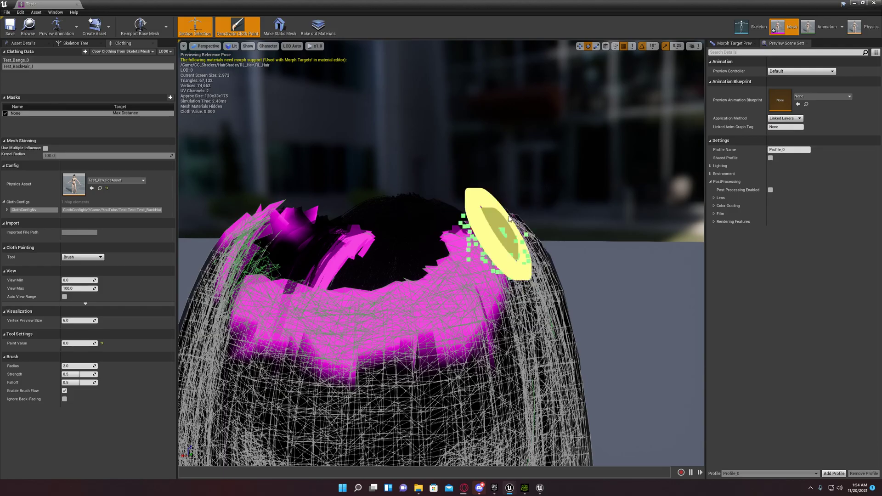
drag(520, 241, 492, 265)
mouse_move(492, 264)
right_down()
mouse_move(515, 248)
mouse_move(542, 250)
mouse_move(569, 271)
right_up()
right_drag(401, 259, 381, 251)
mouse_move(401, 260)
mouse_down()
mouse_move(445, 256)
mouse_move(290, 246)
mouse_move(424, 259)
mouse_up()
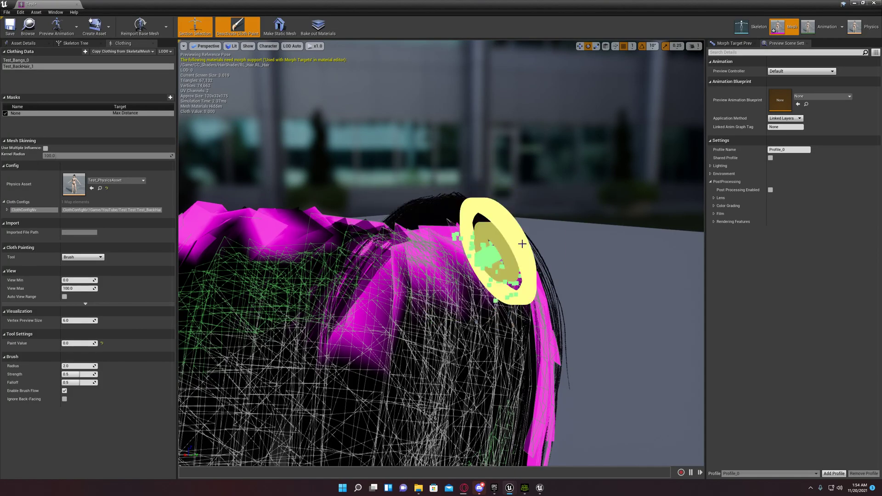
Step: Extend the zero-value paint along the hair roots toward one side of the head
drag(522, 243, 594, 252)
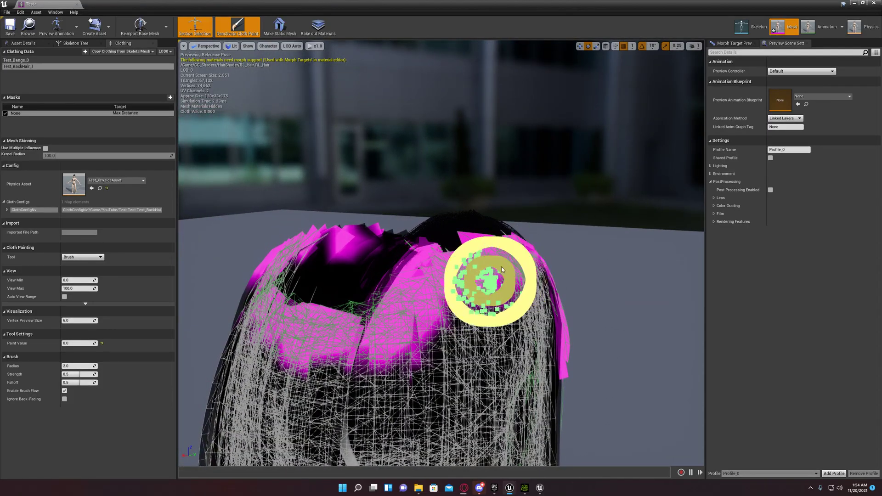
alt+drag(477, 278, 401, 290)
scroll(473, 275, down, 3)
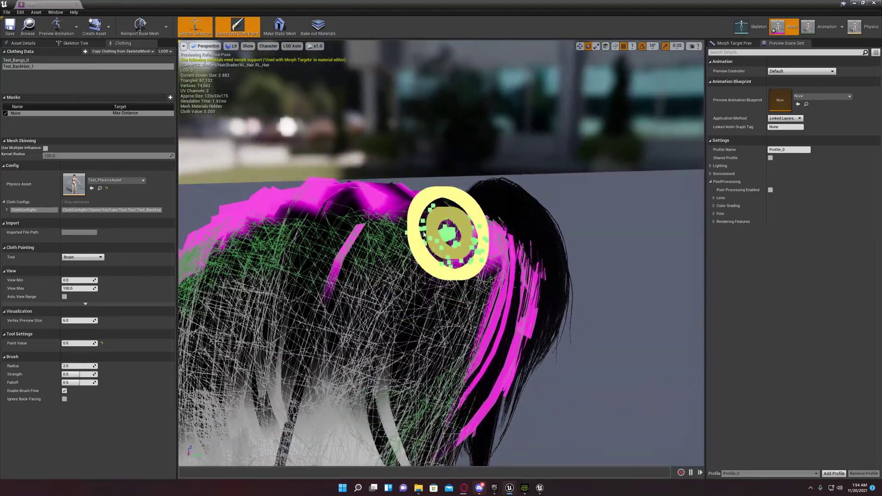
mouse_move(476, 247)
right_down()
mouse_move(505, 241)
mouse_move(535, 209)
mouse_move(528, 261)
mouse_move(478, 250)
mouse_move(477, 264)
mouse_move(425, 235)
right_up()
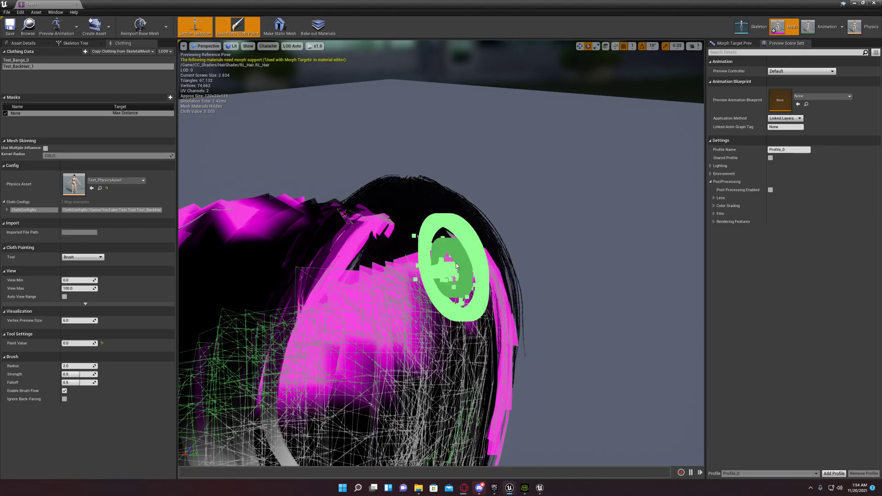
right_drag(456, 266, 444, 293)
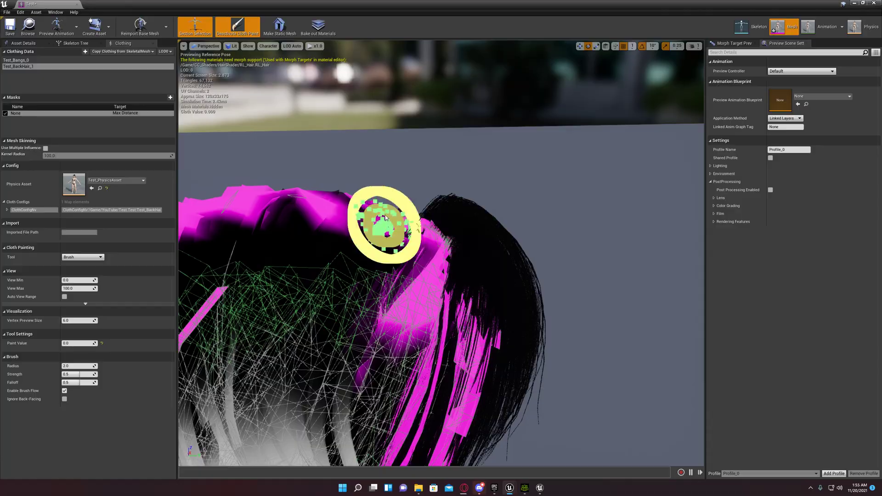
Step: Paint the hair roots on the opposite side of the head with value 0 and deactivate cloth painting
mouse_move(428, 238)
right_down()
mouse_move(400, 214)
mouse_move(436, 258)
mouse_move(430, 255)
right_up()
alt+drag(430, 255, 547, 257)
right_drag(418, 257, 419, 271)
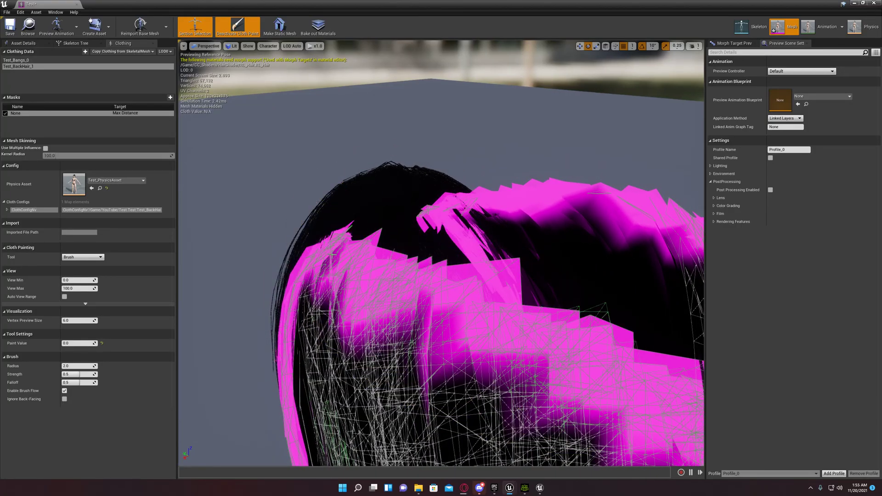
mouse_move(502, 354)
right_down()
mouse_move(515, 354)
mouse_move(452, 253)
right_up()
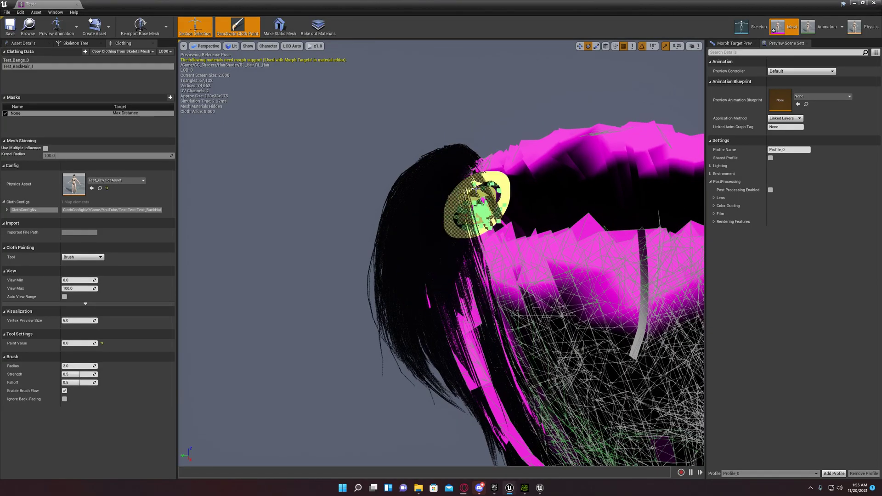
mouse_move(465, 268)
right_down()
mouse_move(529, 270)
mouse_move(491, 250)
mouse_move(500, 243)
mouse_move(491, 251)
mouse_move(487, 303)
mouse_move(459, 321)
mouse_move(482, 262)
mouse_move(510, 260)
mouse_move(439, 266)
right_up()
scroll(482, 262, down, 3)
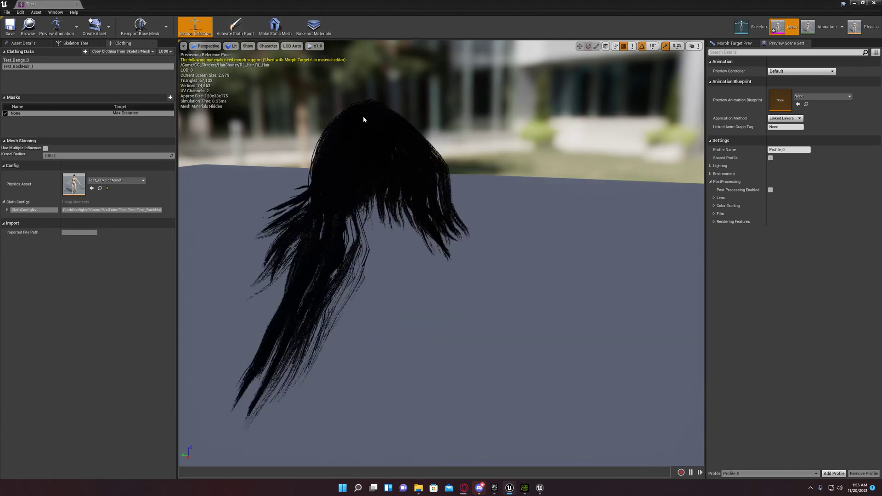
Step: Look over the simulated back hair and stop isolating the Hair_0 material to show the full character
right_drag(453, 224, 529, 209)
alt+drag(528, 209, 322, 211)
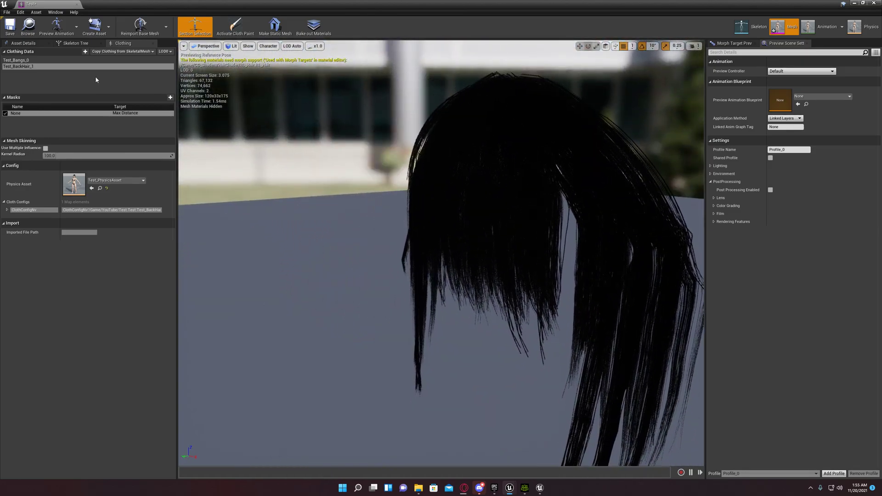
click(21, 43)
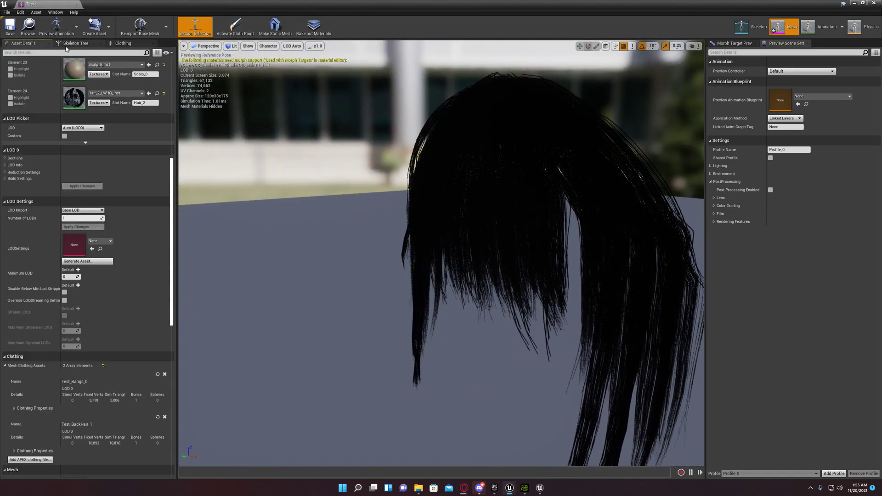
scroll(41, 190, up, 4)
click(10, 194)
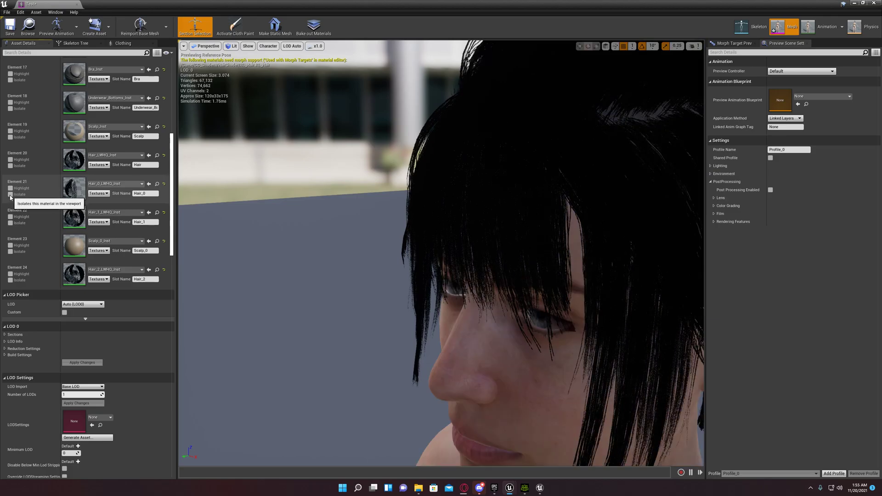
Step: Examine the simulated hair on the full character from the side, the front and at full-body distance
alt+drag(578, 298, 804, 304)
right_drag(546, 284, 494, 167)
right_drag(463, 264, 434, 264)
alt+drag(441, 253, 533, 257)
right_drag(533, 258, 517, 275)
right_drag(438, 184, 439, 183)
key(w)
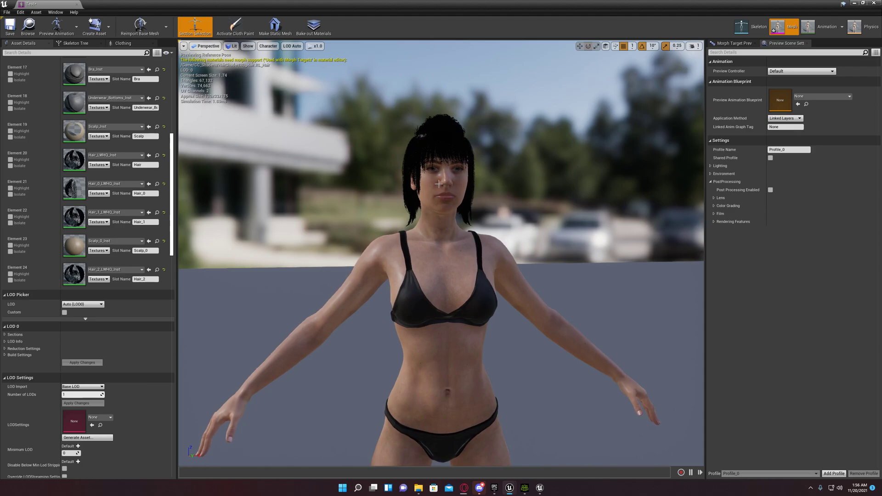
right_drag(447, 326, 450, 317)
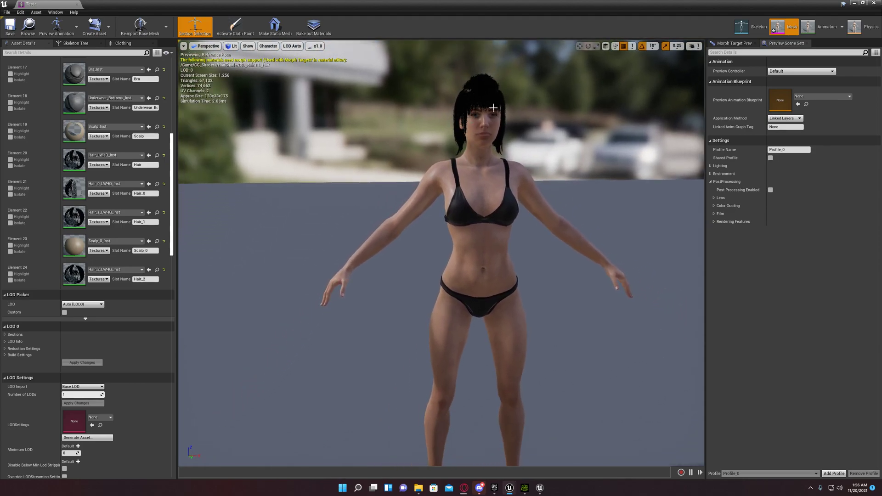
right_drag(182, 121, 177, 123)
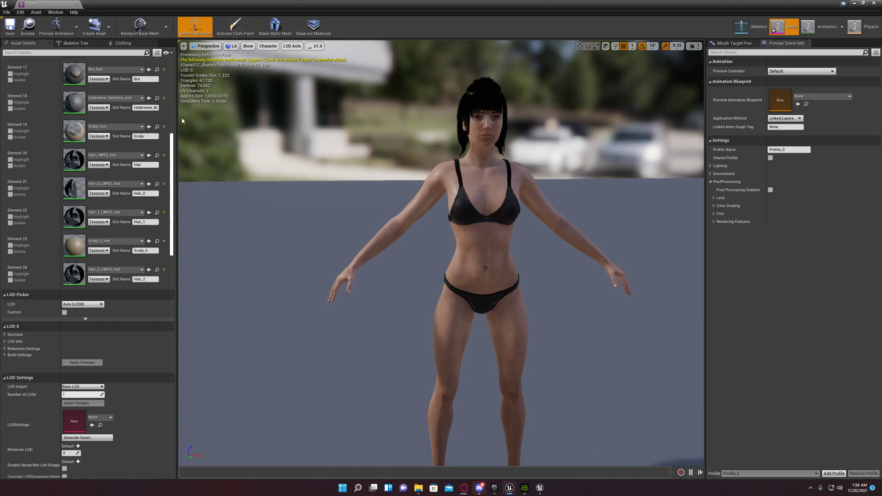
Step: Select the root bone in the skeleton hierarchy and shift it slightly to test the hair physics
click(70, 43)
right_drag(381, 320, 381, 349)
right_drag(473, 358, 472, 361)
mouse_move(477, 426)
mouse_down()
mouse_move(474, 409)
mouse_move(473, 426)
mouse_up()
Step: Examine the bangs and side strands up close around the face for movement and head collision
right_drag(471, 349, 584, 258)
key(w)
key(a)
key(s)
key(w)
key(a)
key(s)
key(w)
key(d)
key(w)
drag(506, 329, 459, 328)
right_drag(460, 329, 432, 310)
key(s)
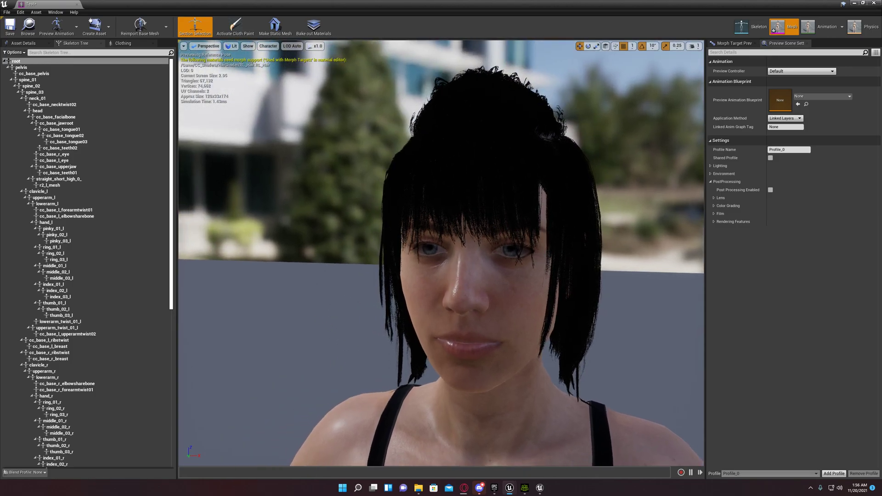
key(w)
key(s)
right_drag(432, 311, 435, 315)
key(w)
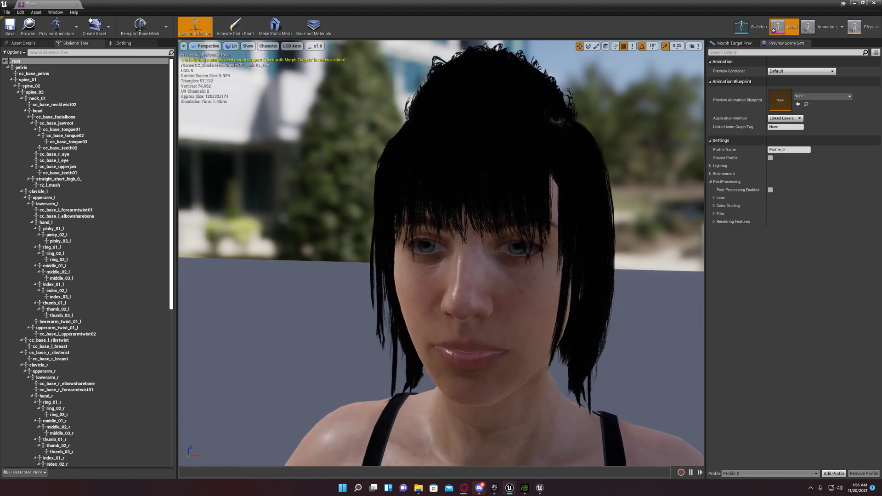